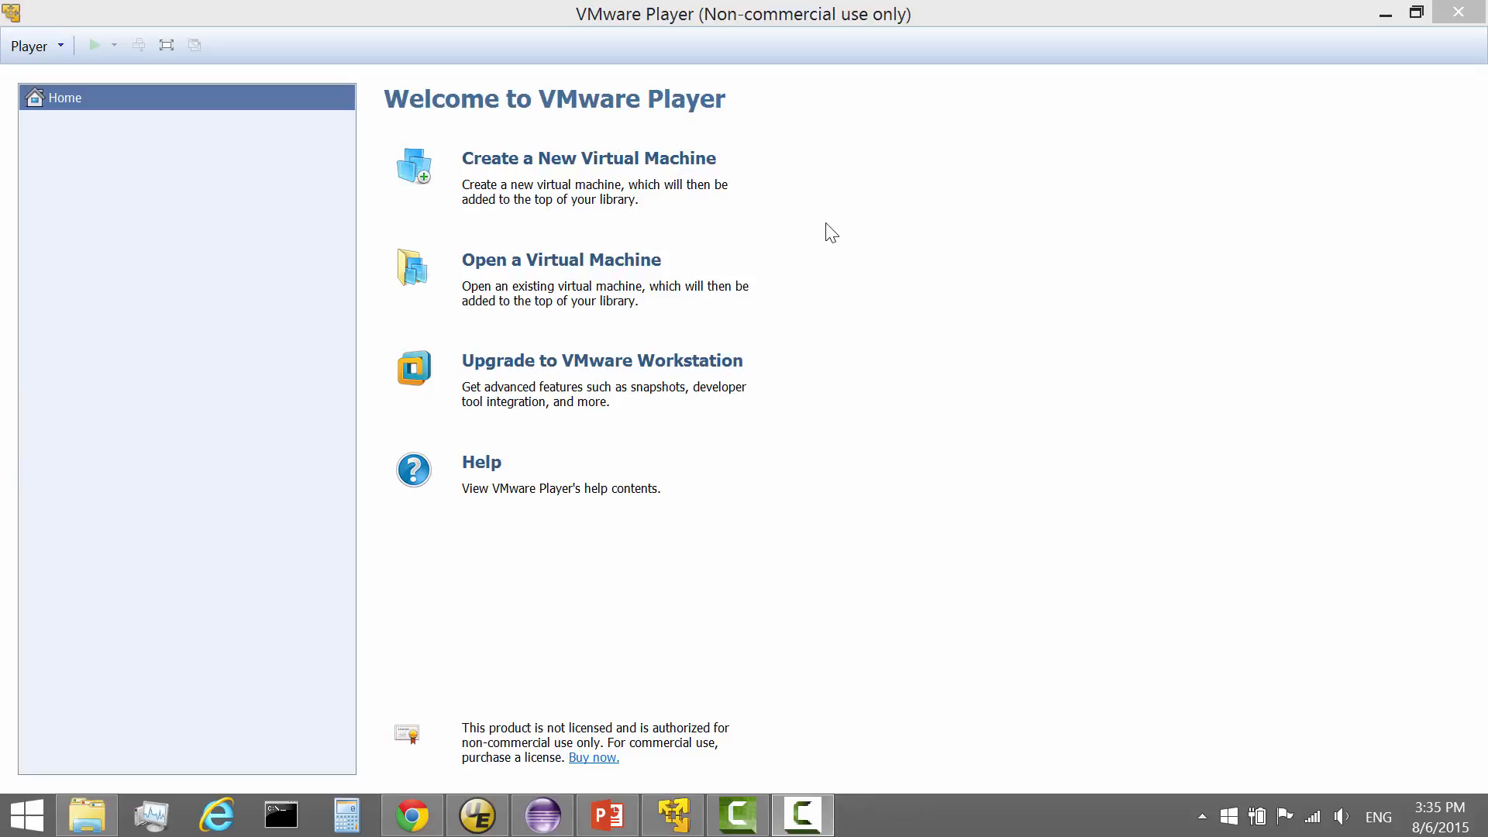
In Chrome, open the free VMware Player download page showing version 7.1.2.
{"action": "left_click", "coordinate": [418, 820]}
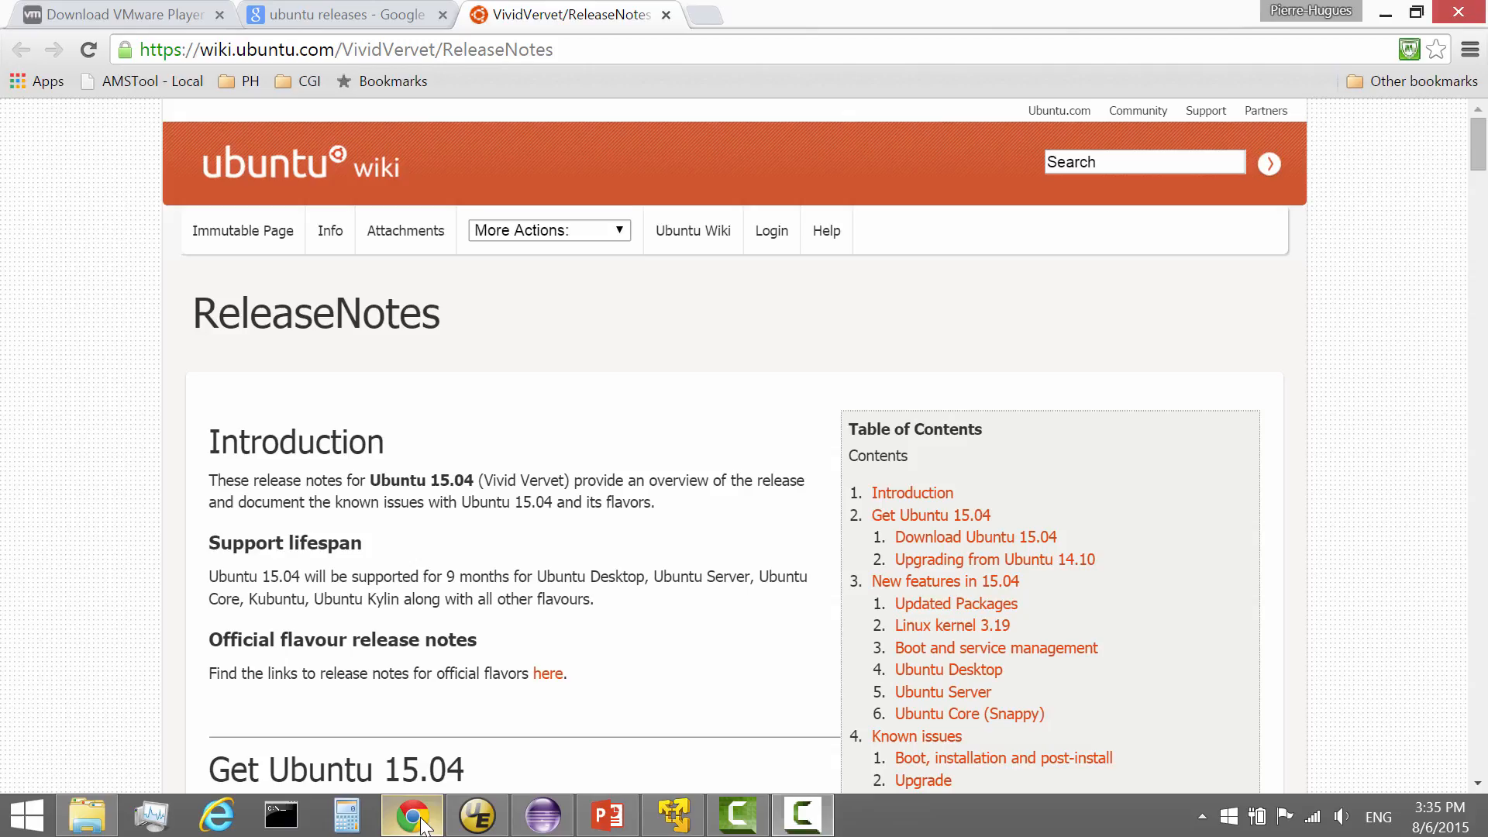
{"action": "left_click", "coordinate": [93, 18]}
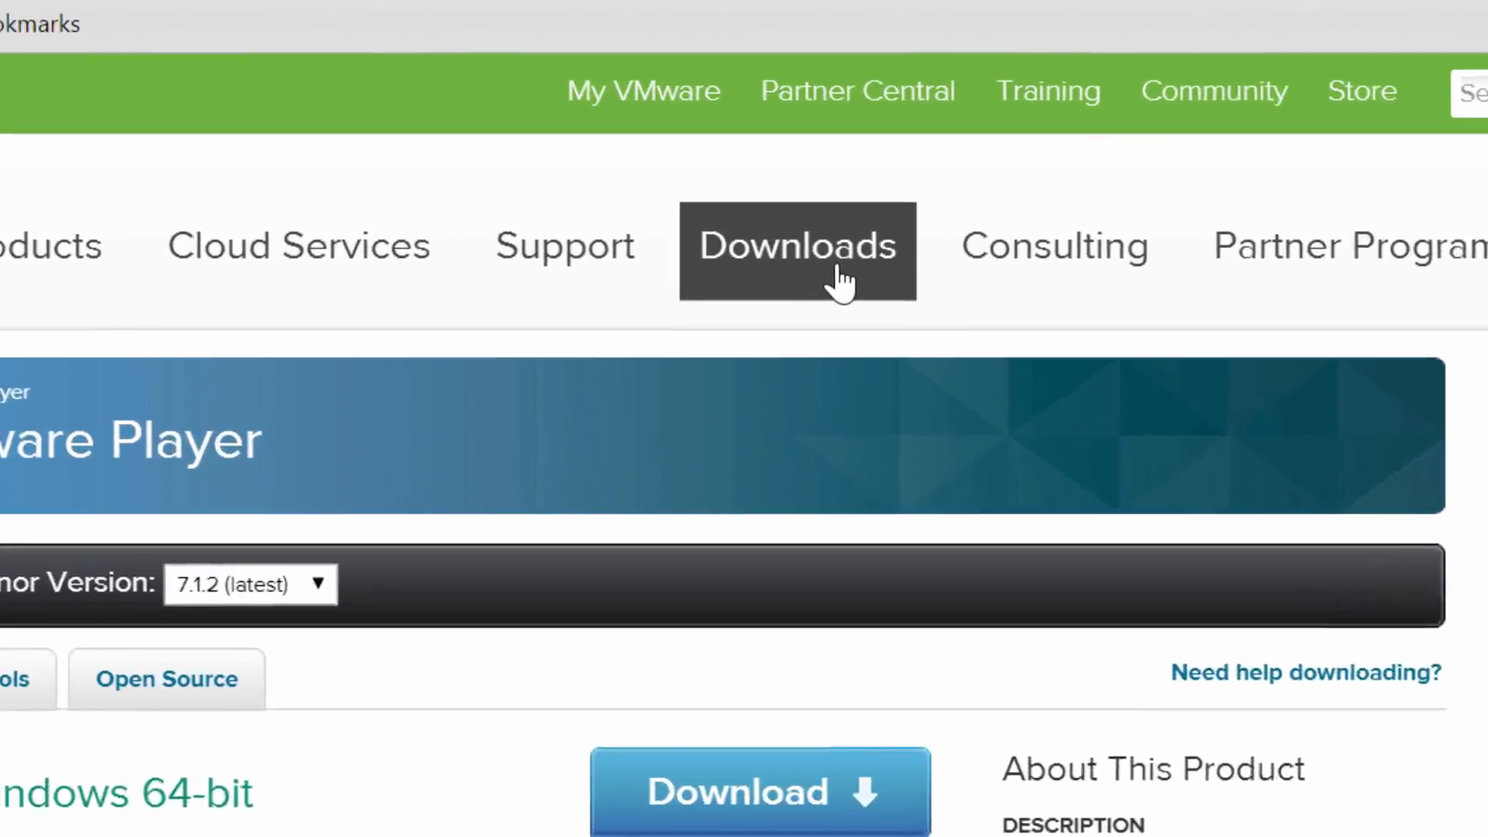
{"action": "mouse_move", "coordinate": [842, 211]}
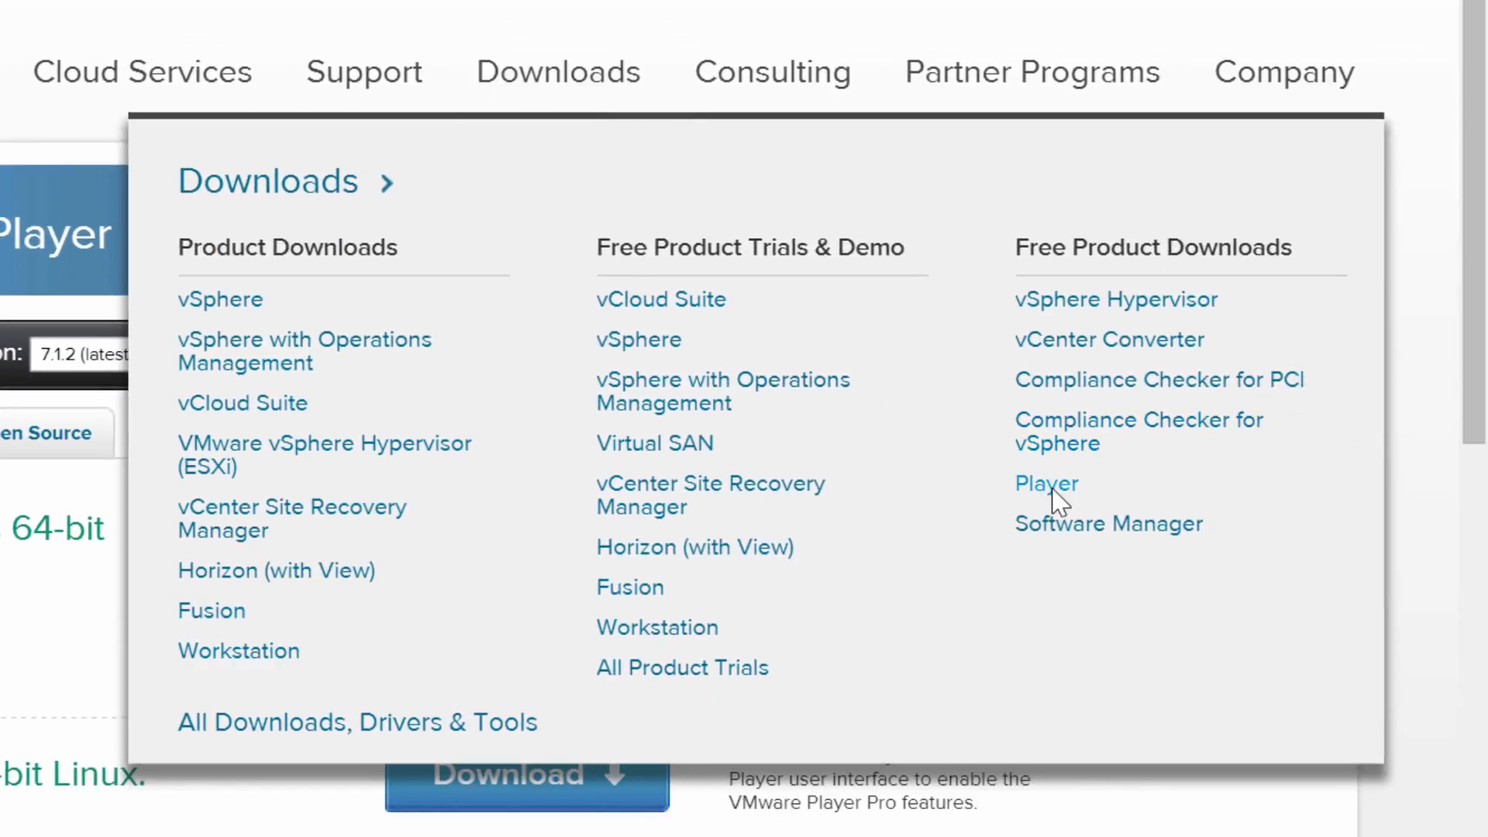
{"action": "left_click", "coordinate": [1054, 492]}
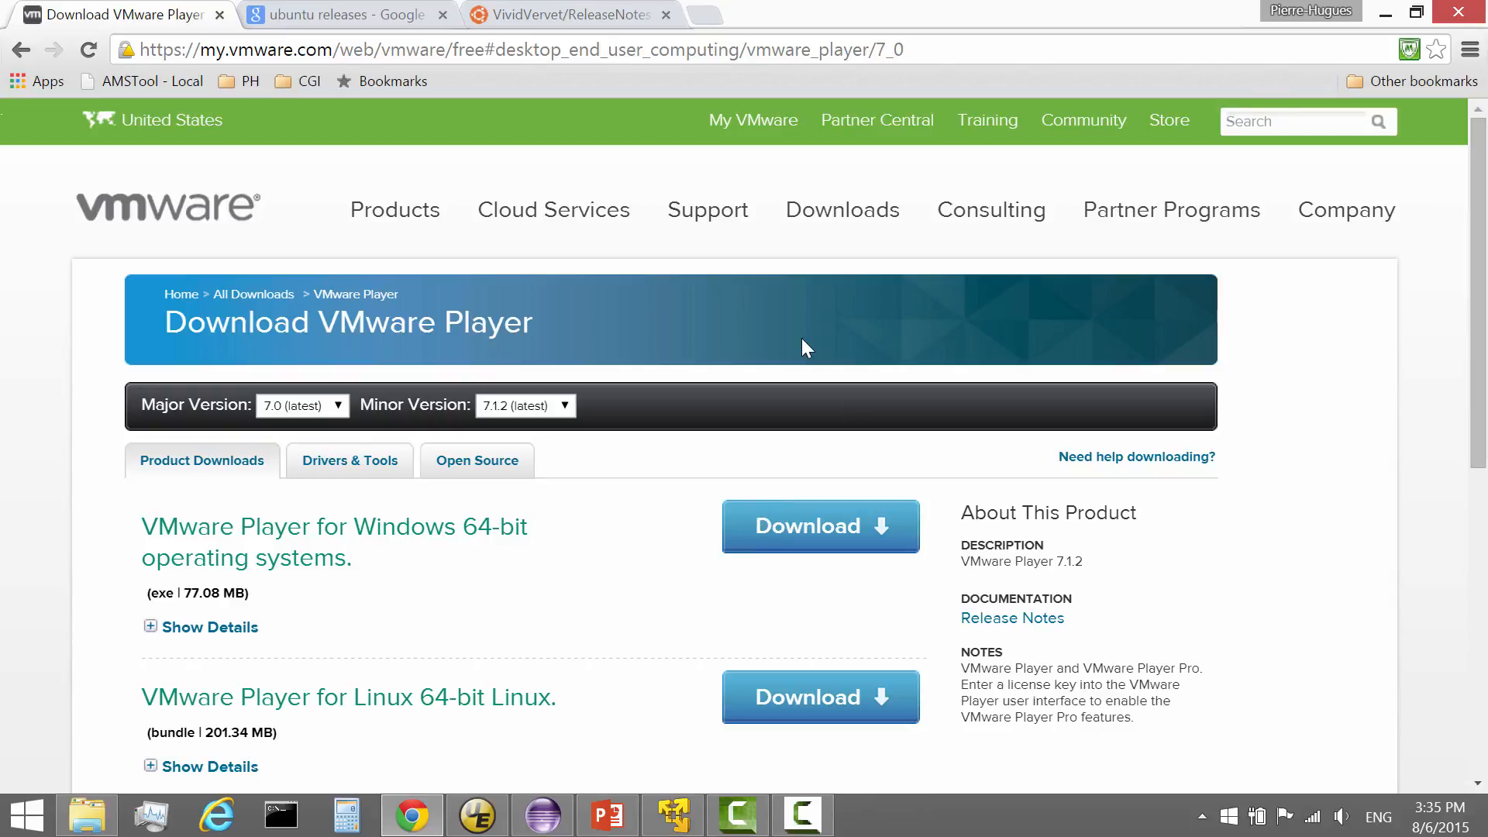
{"action": "left_click", "coordinate": [673, 820]}
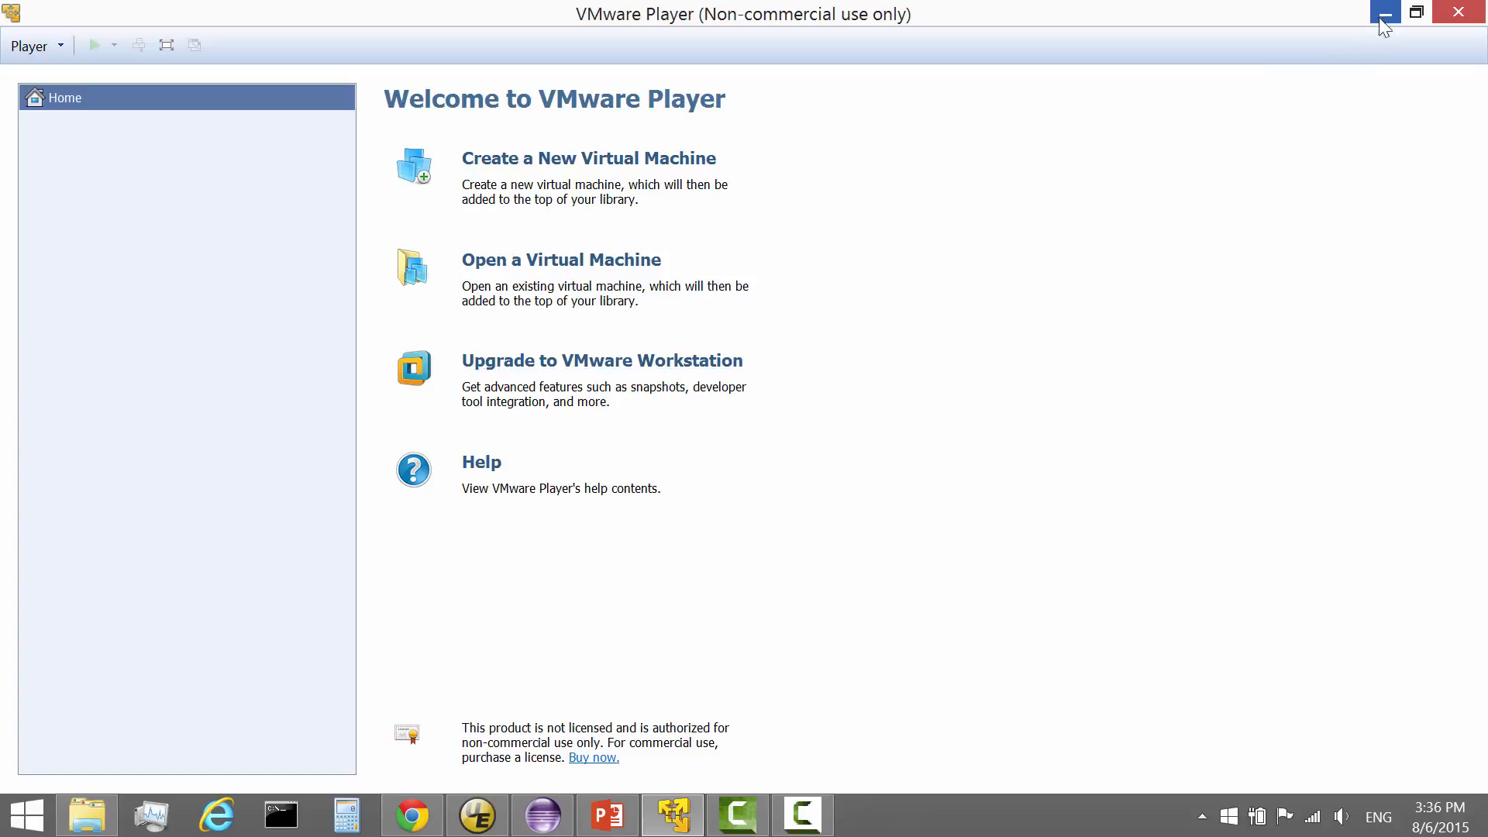
{"action": "left_click", "coordinate": [412, 816]}
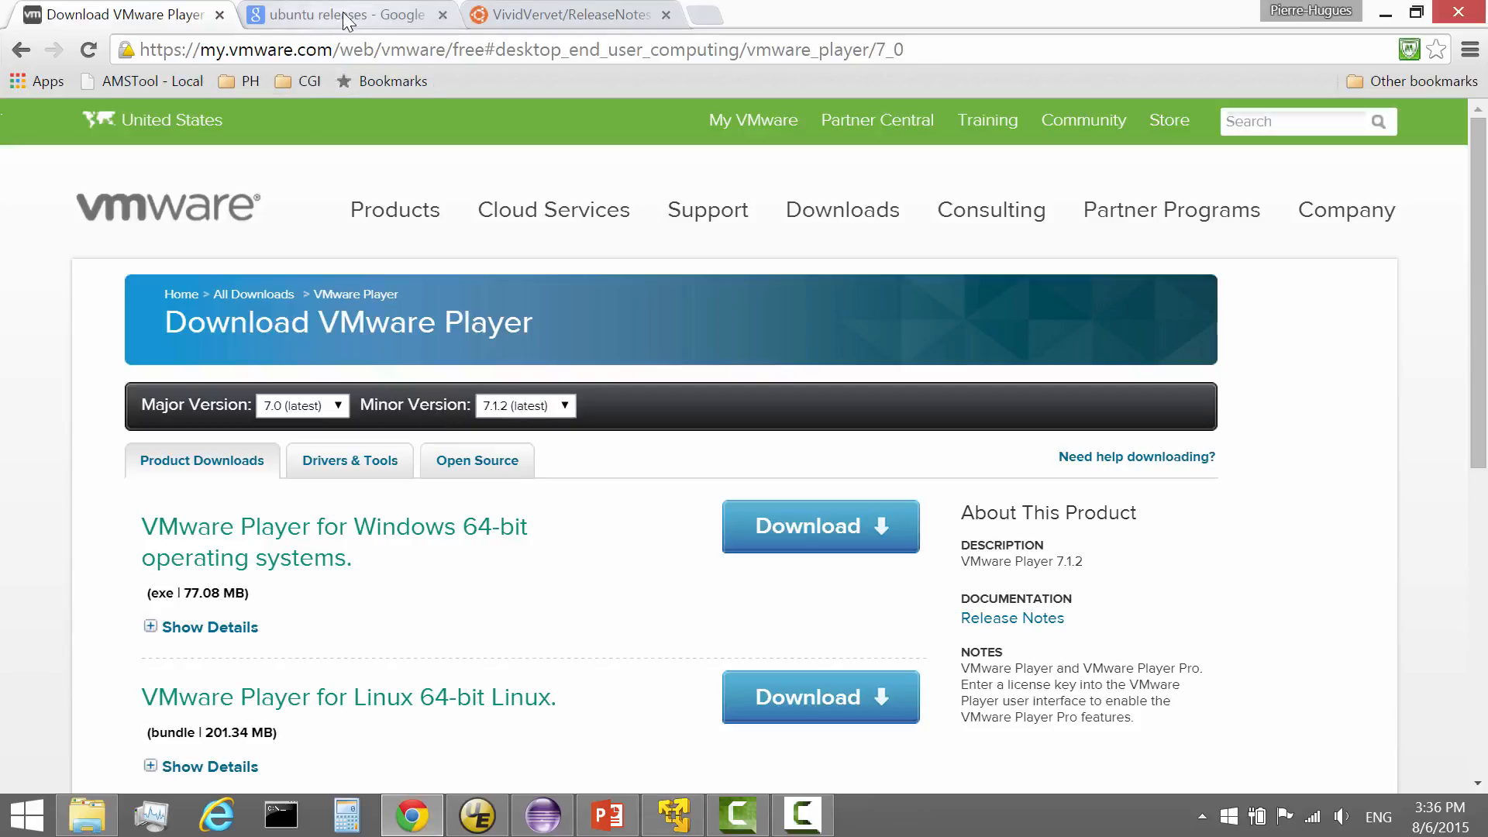
Read the Ubuntu 15.04 release notes, then return to the 'ubuntu releases' Google results.
{"action": "left_click", "coordinate": [527, 21]}
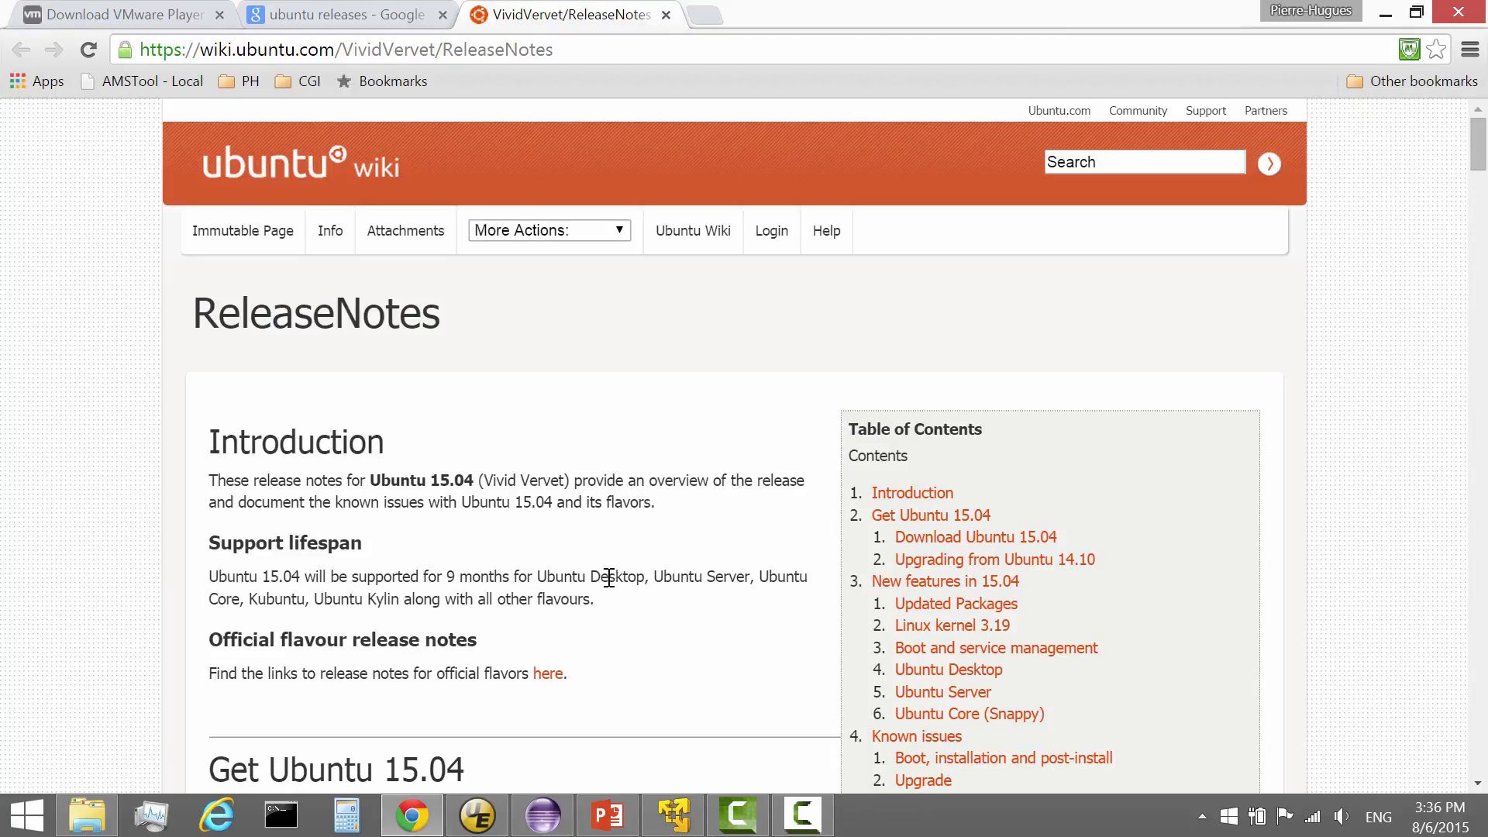
{"action": "left_click", "coordinate": [312, 17]}
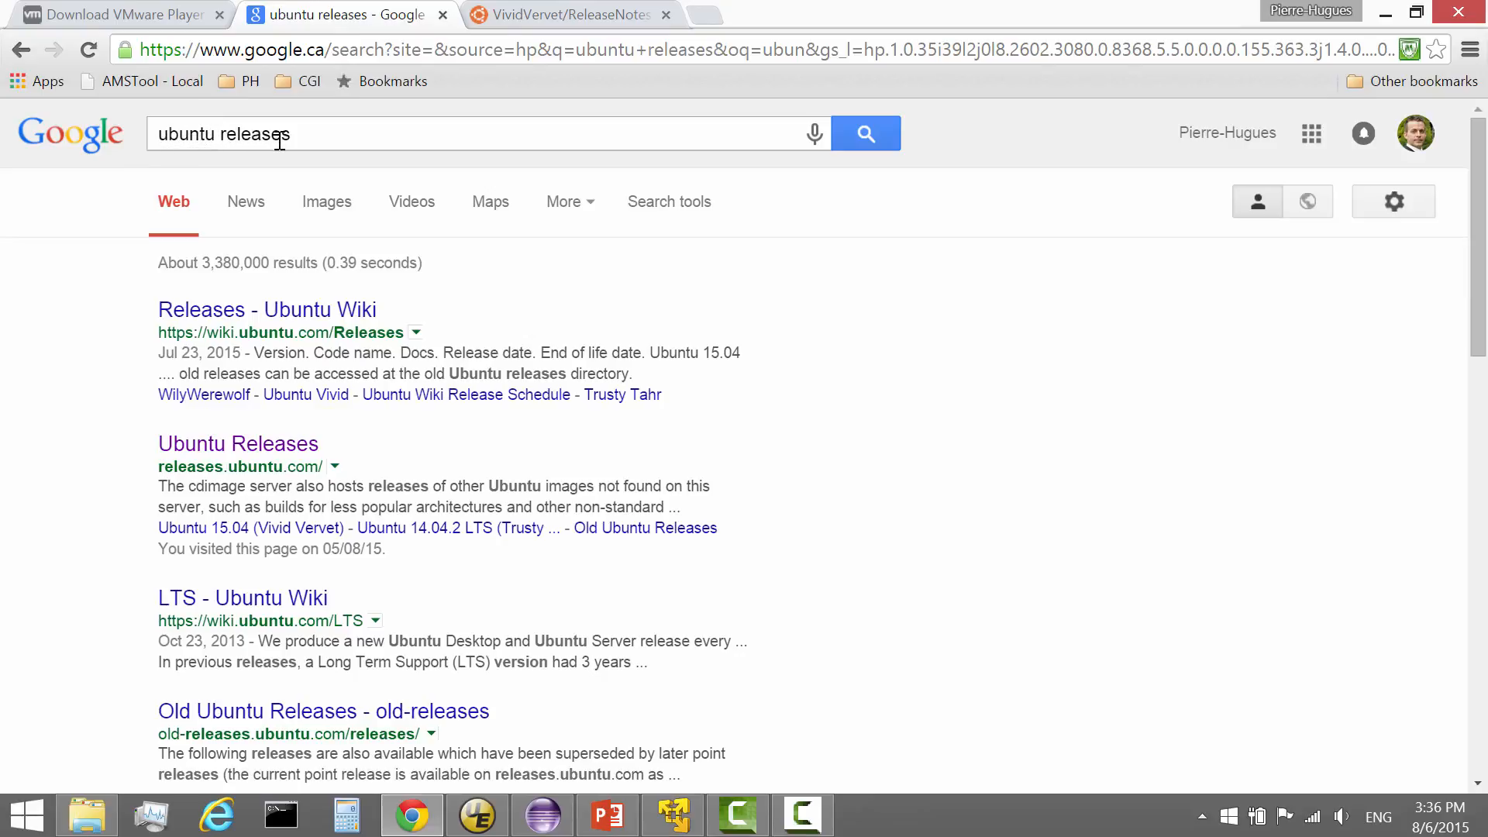
Open Ubuntu Releases in a new tab, go to Ubuntu 15.04, and target the 64-bit desktop image link.
{"action": "right_click", "coordinate": [278, 448]}
{"action": "left_click", "coordinate": [365, 458]}
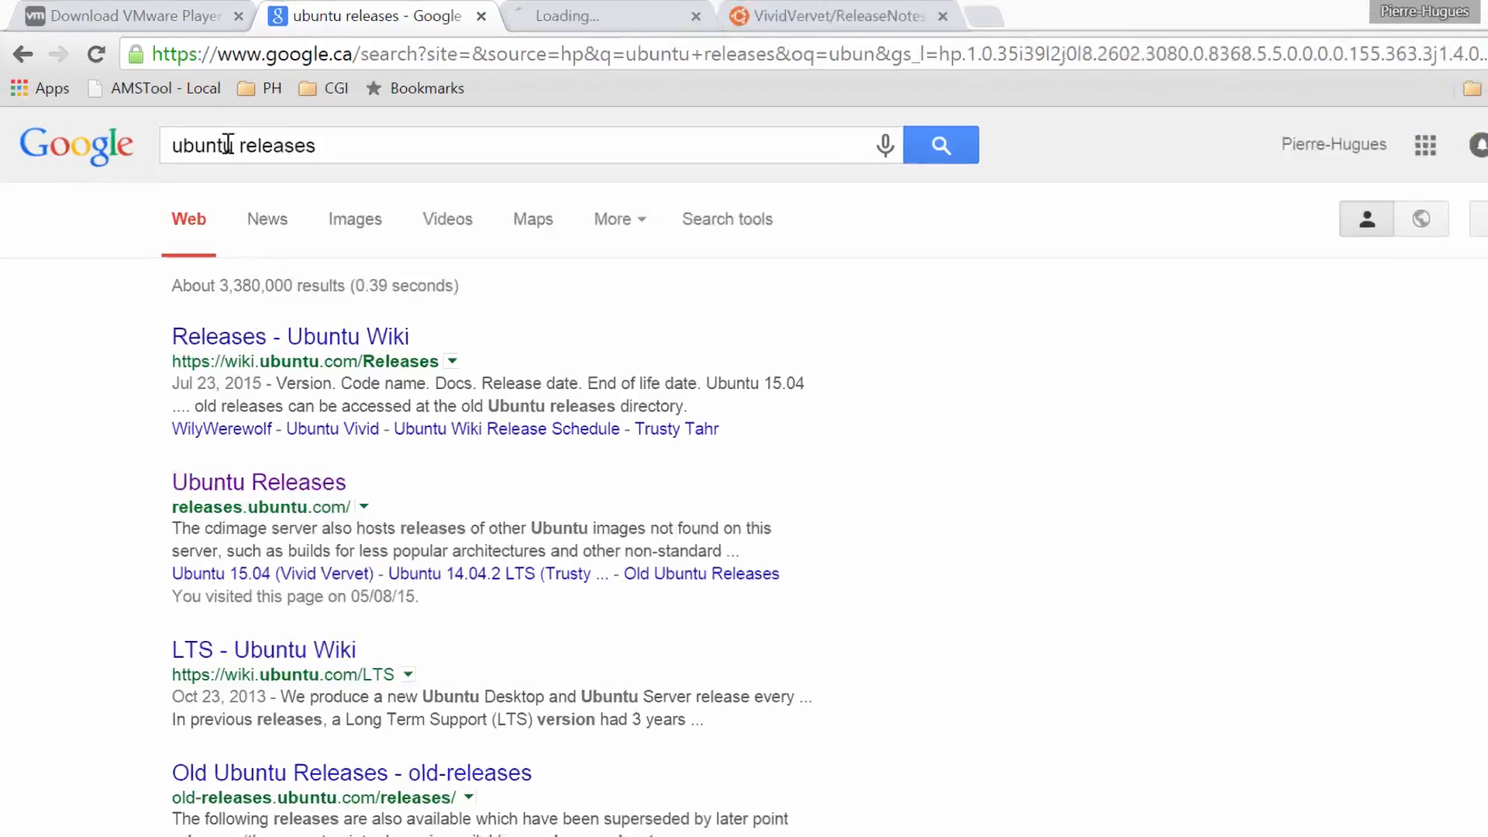
{"action": "left_click", "coordinate": [574, 17]}
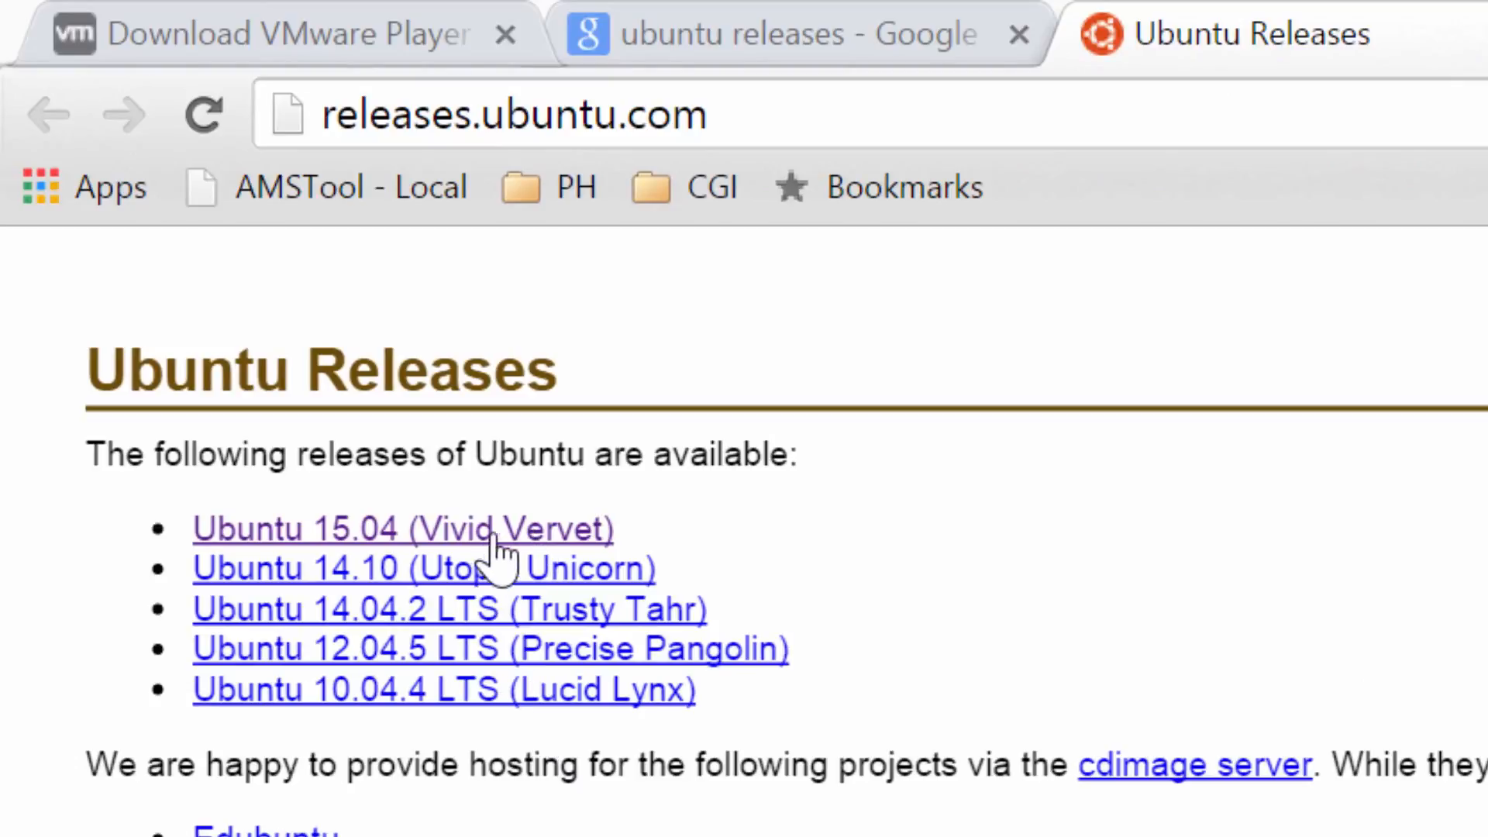
{"action": "left_click", "coordinate": [341, 531]}
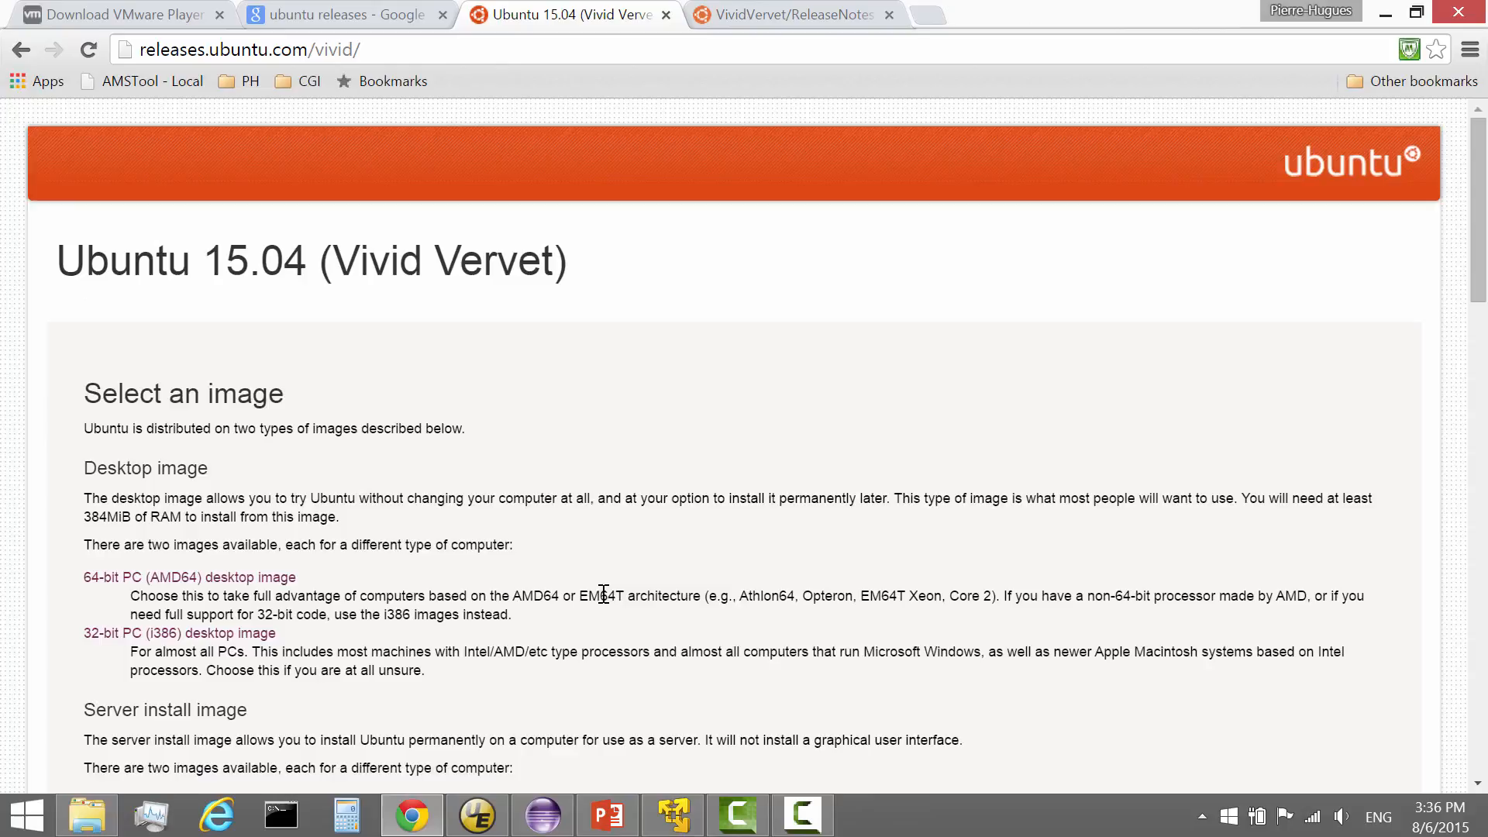
{"action": "scroll", "coordinate": [603, 594], "scroll_direction": "down", "scroll_amount": 1}
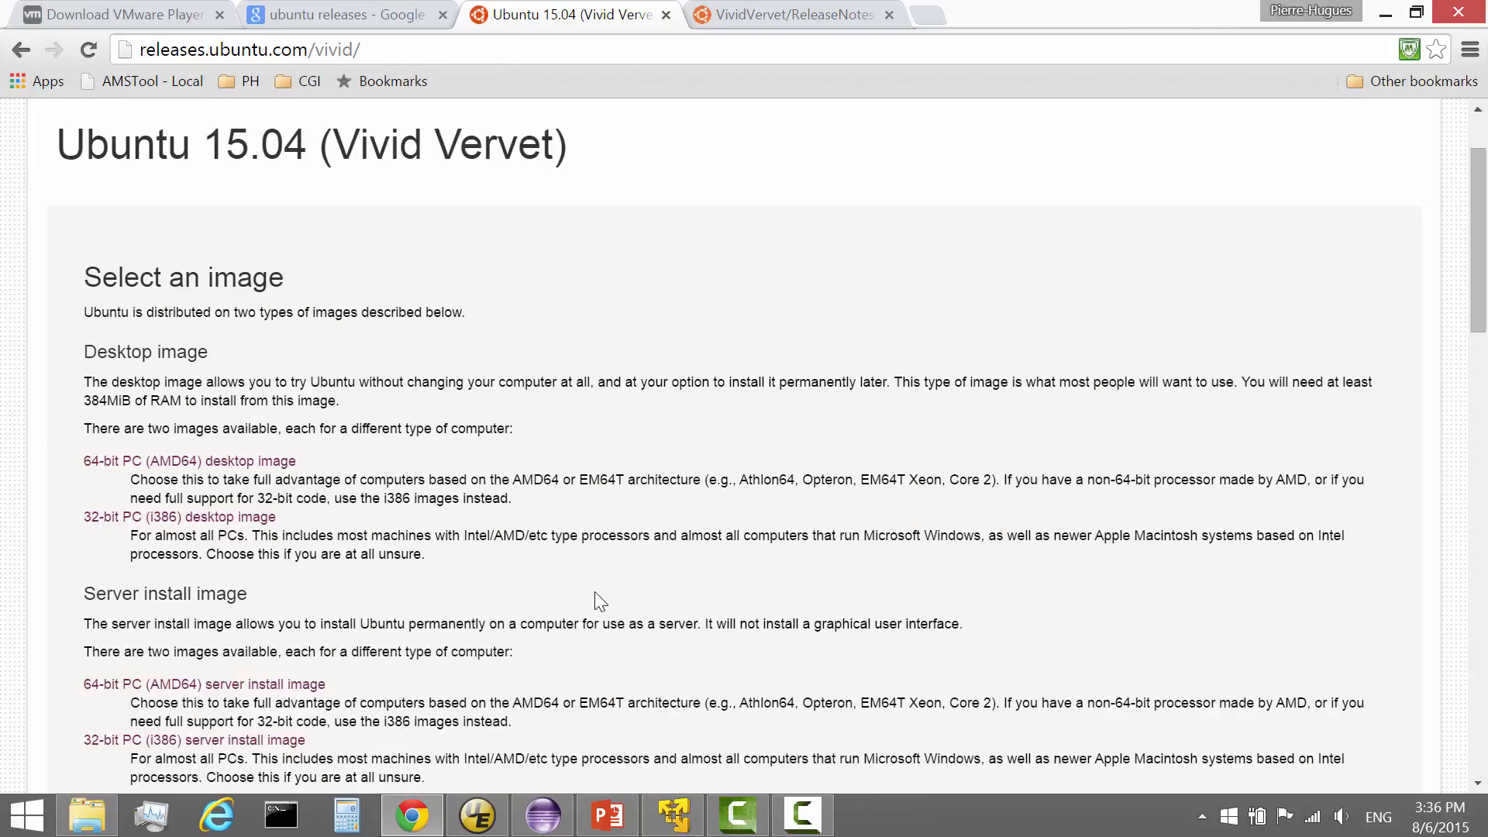
{"action": "scroll", "coordinate": [596, 594], "scroll_direction": "down", "scroll_amount": 1}
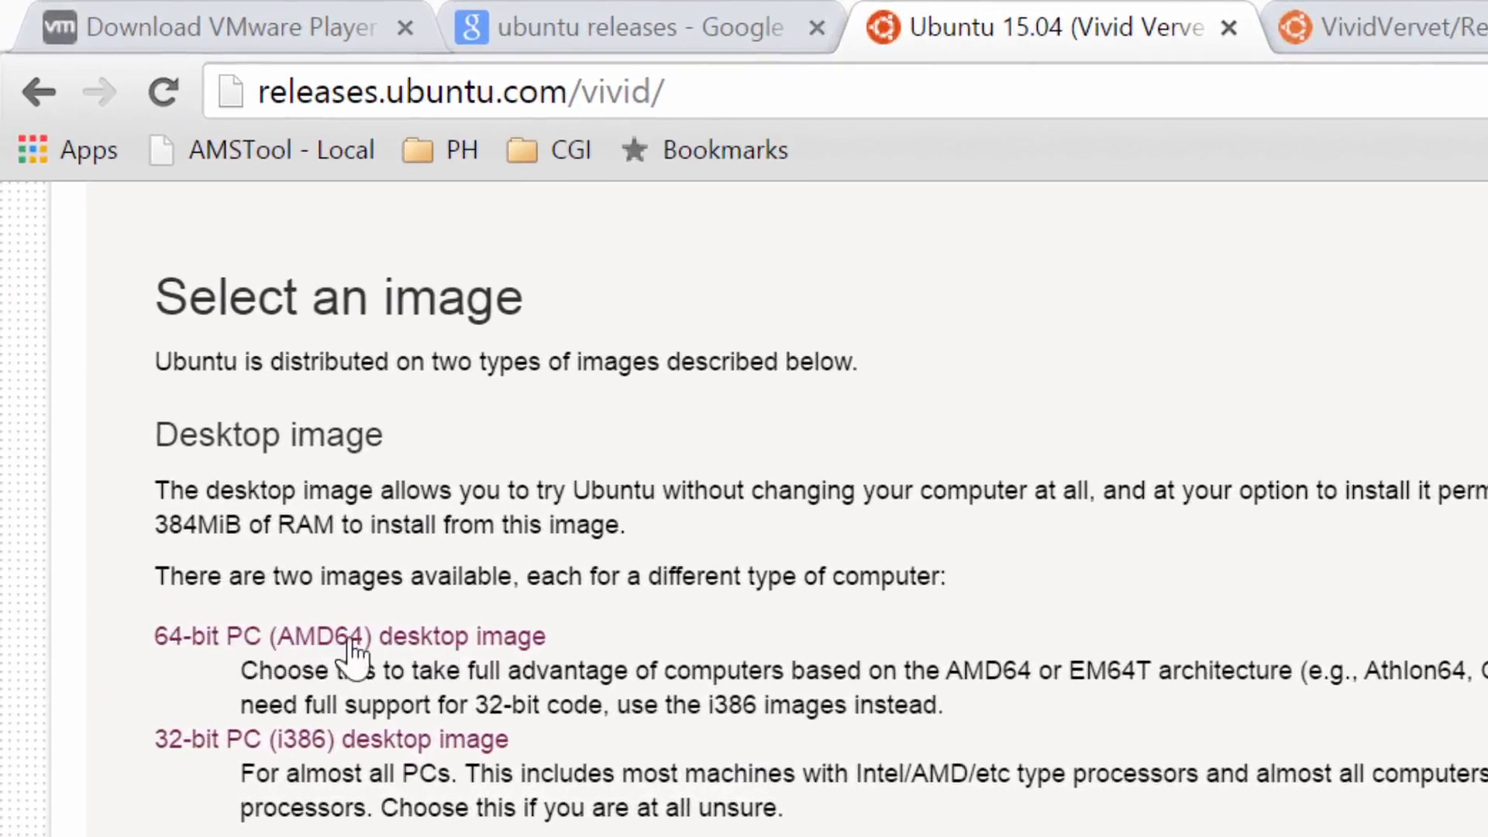
{"action": "right_click", "coordinate": [473, 640]}
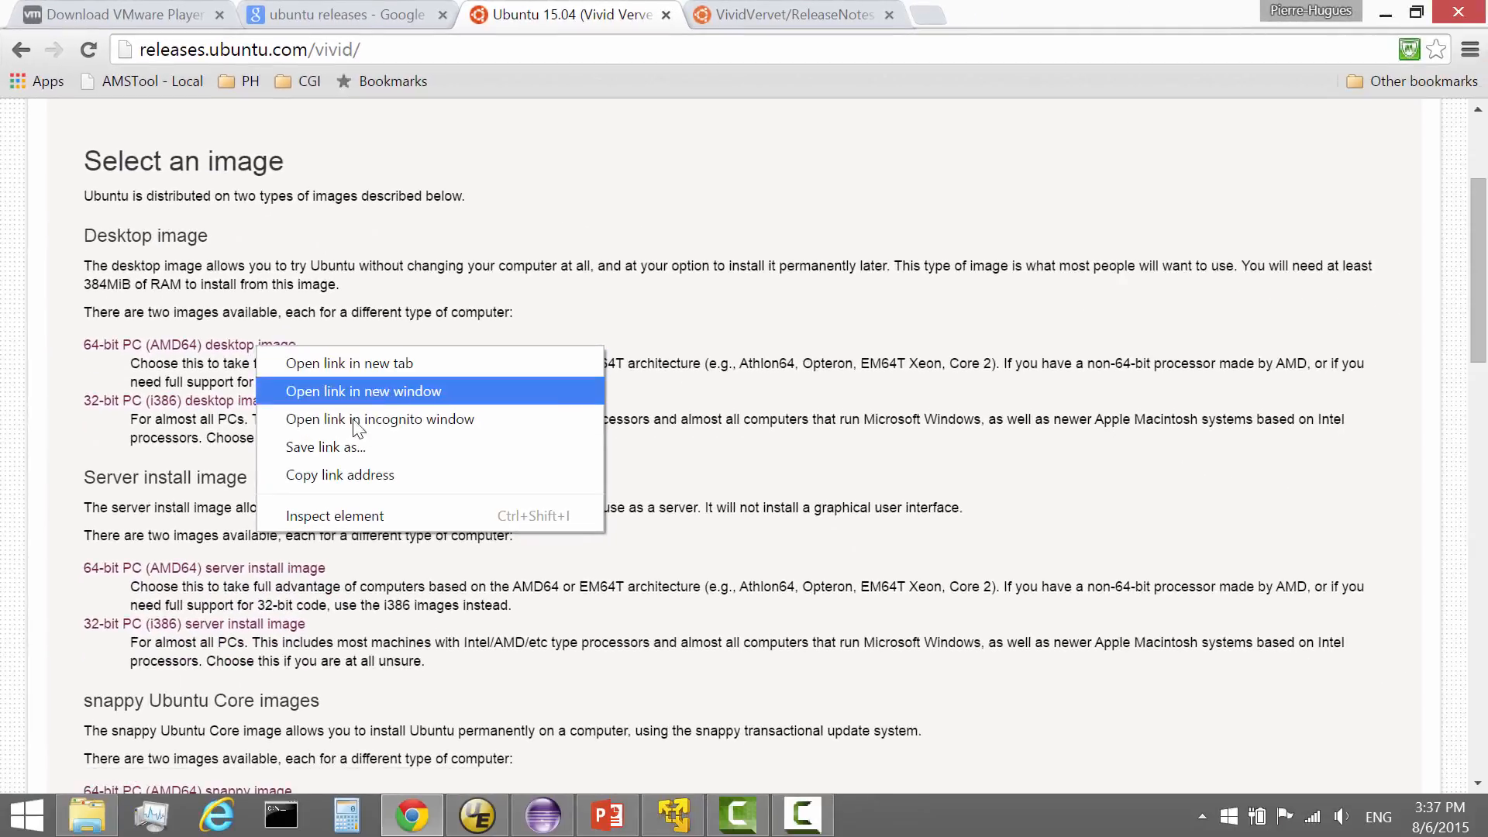
Cancel saving ubuntu-15.04-desktop-amd64.iso and return to VMware Player's welcome screen.
{"action": "left_click", "coordinate": [358, 446]}
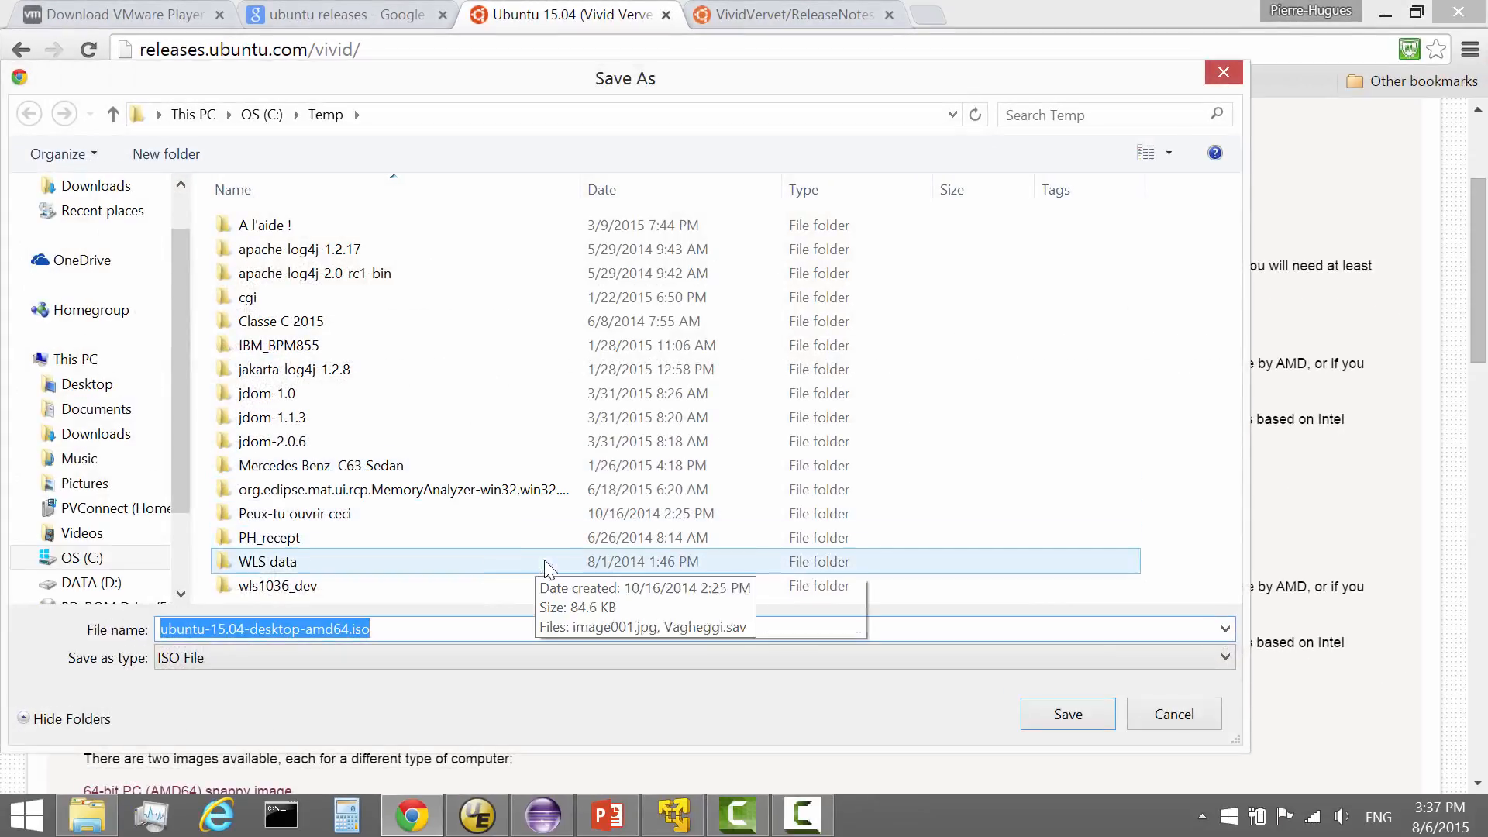
{"action": "left_click", "coordinate": [403, 636]}
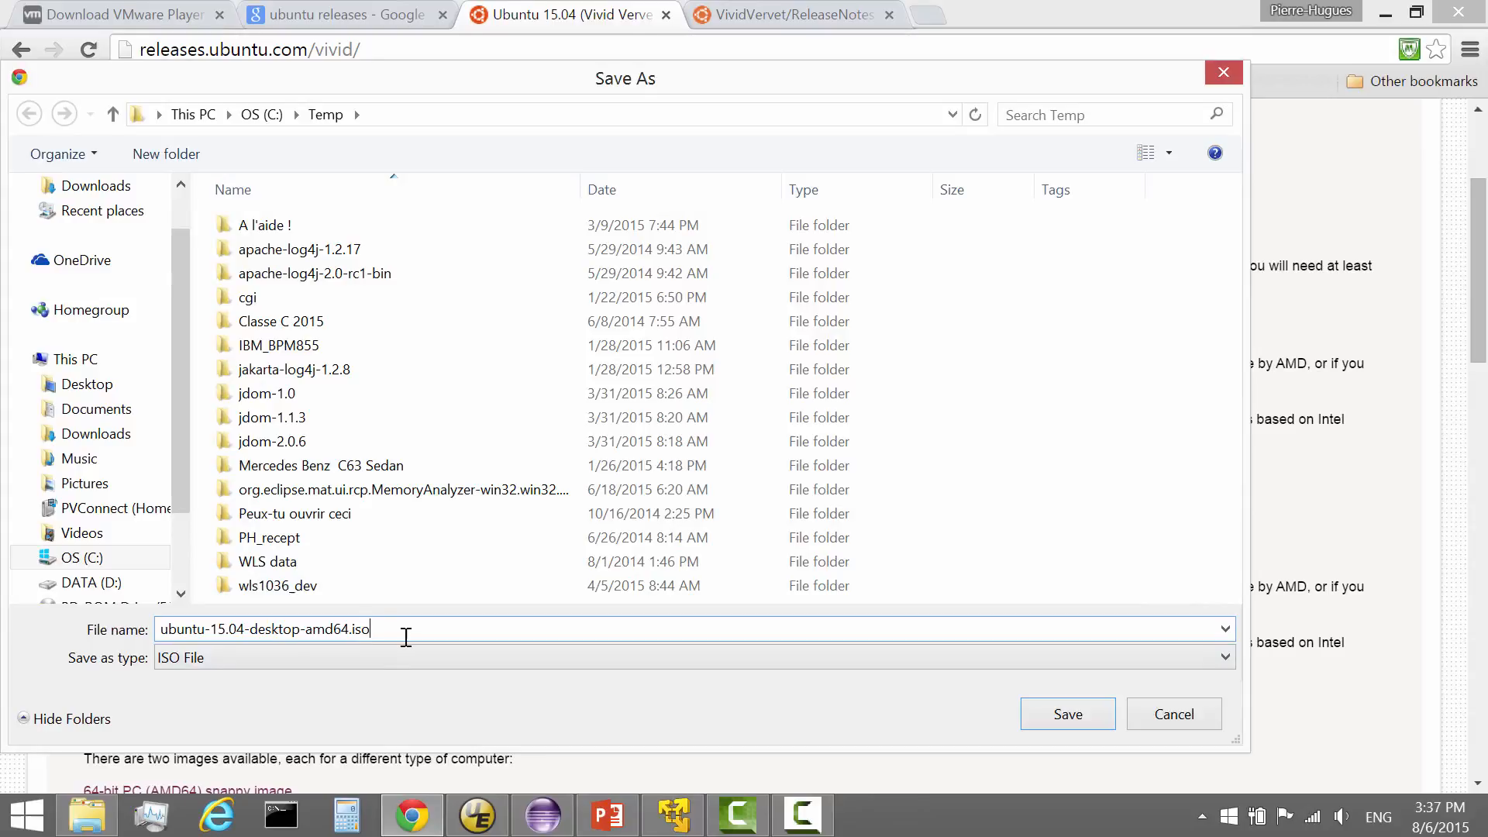
{"action": "left_click", "coordinate": [1175, 714]}
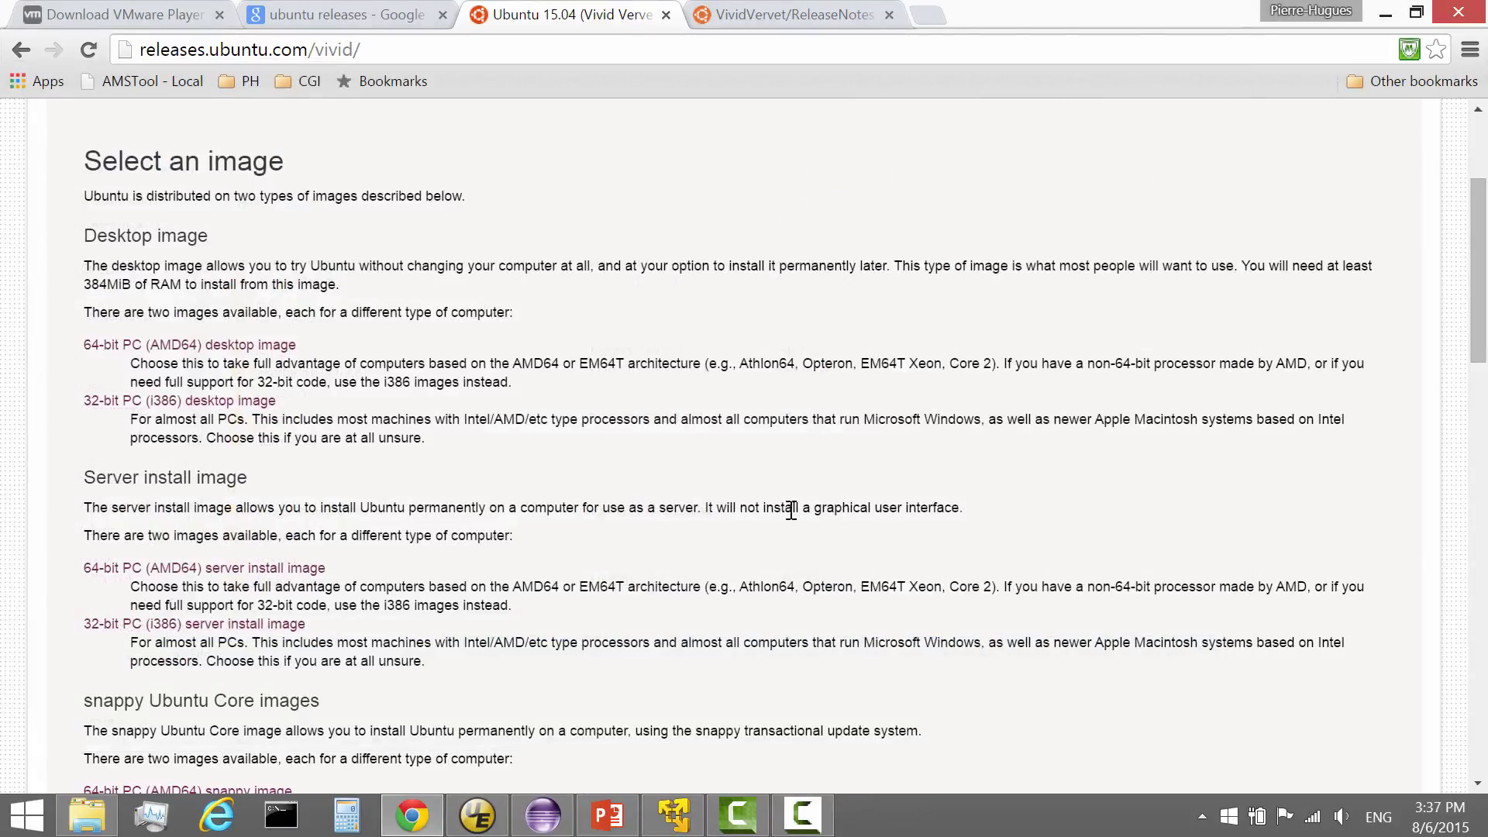
{"action": "left_click", "coordinate": [673, 814]}
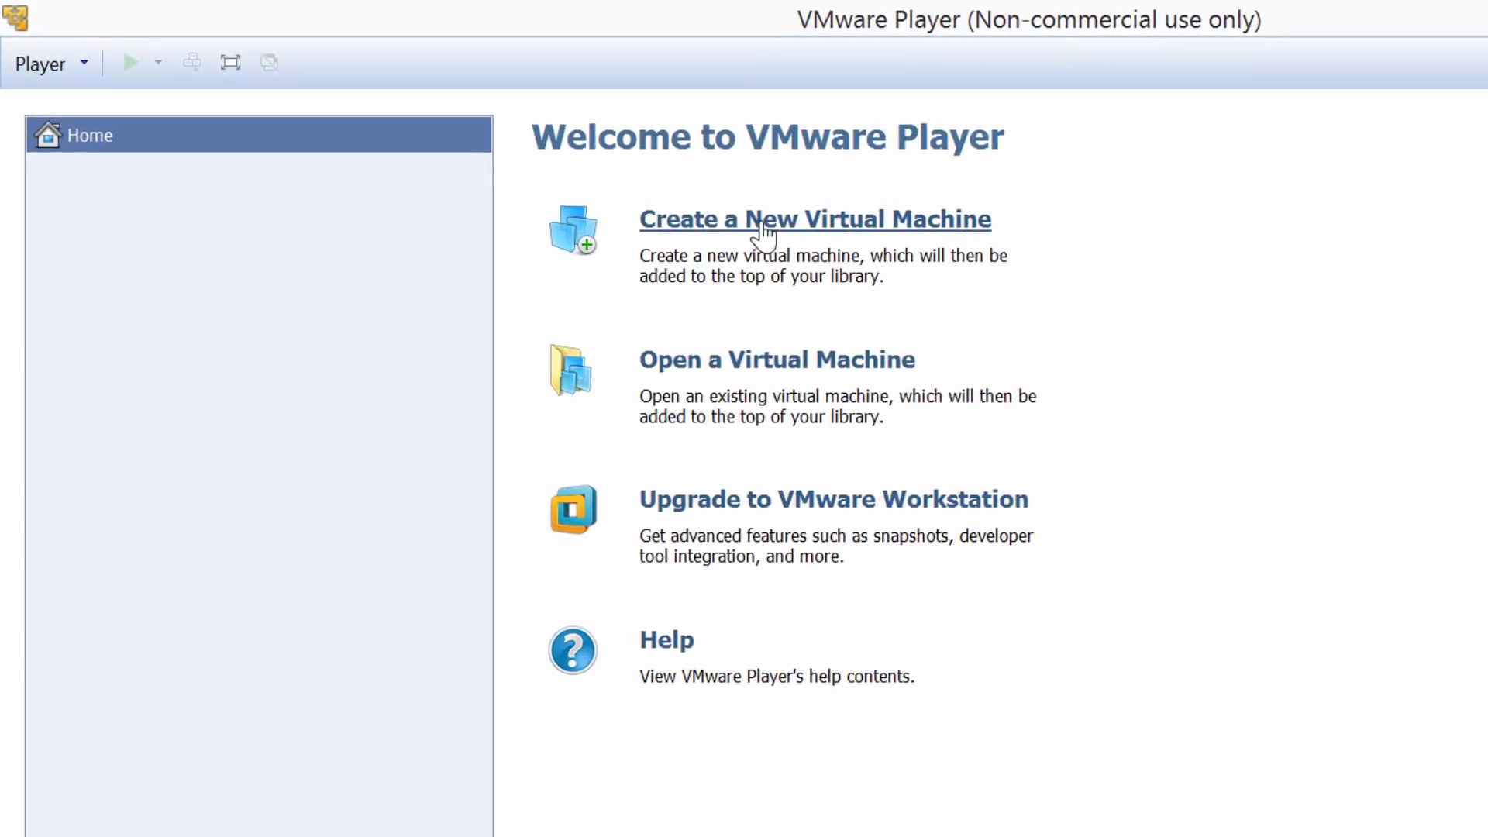
Start a new virtual machine using the Ubuntu 15.04 64-bit installer ISO as the source.
{"action": "left_click", "coordinate": [790, 227]}
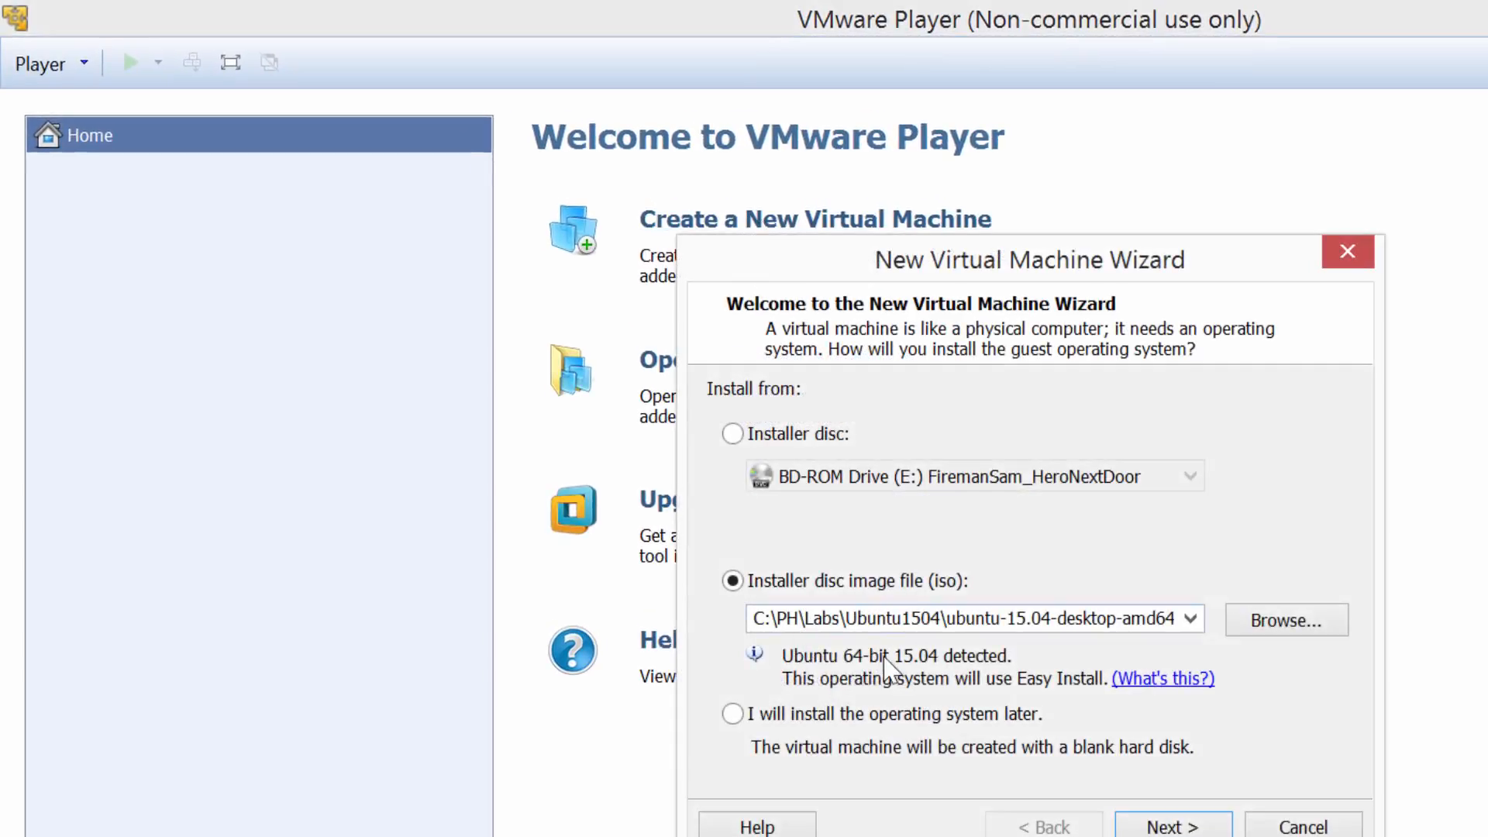
{"action": "double_click", "coordinate": [951, 619]}
{"action": "left_click", "coordinate": [1121, 619]}
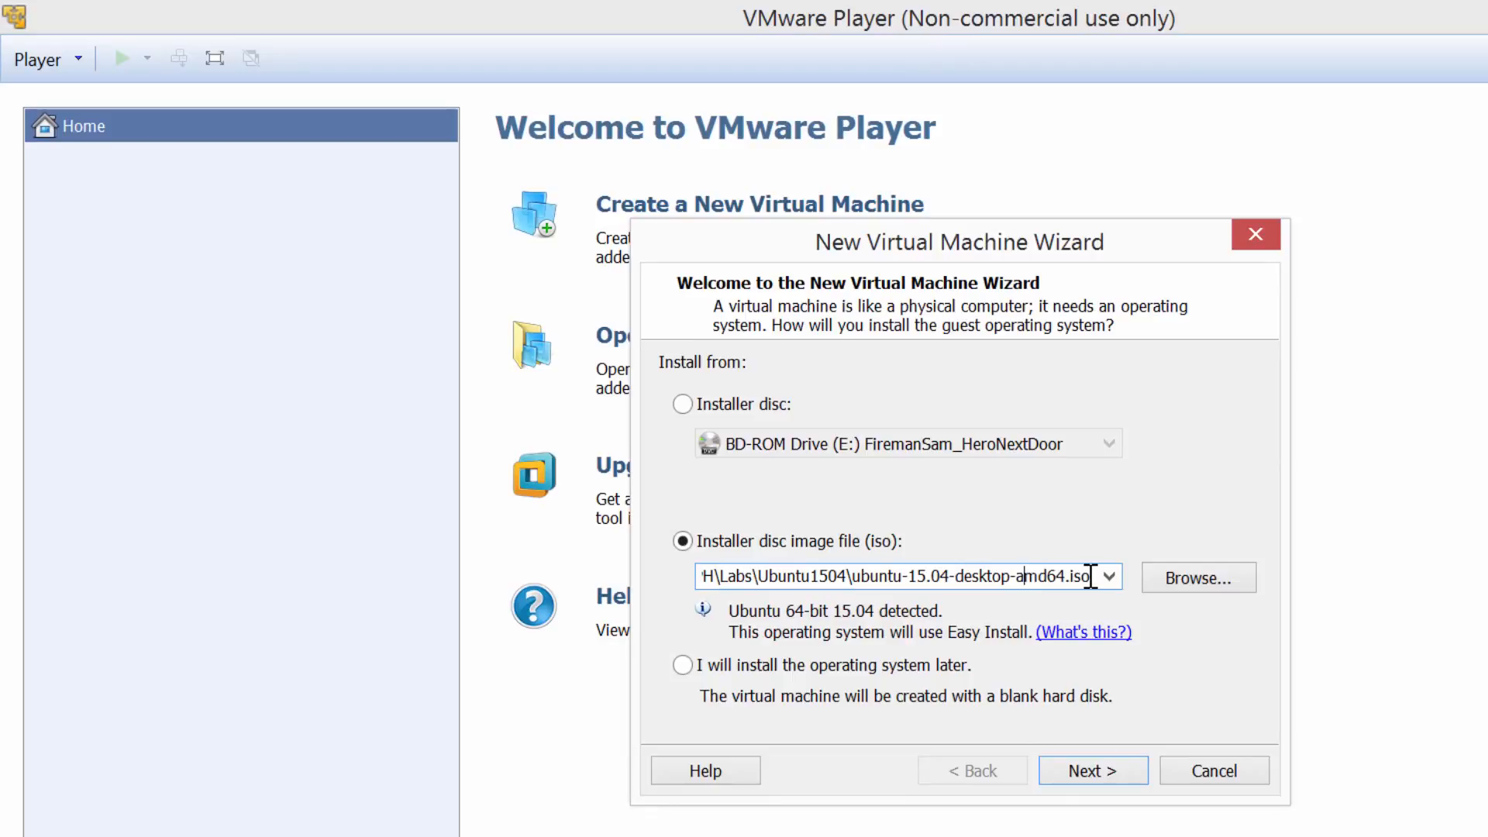
{"action": "left_click", "coordinate": [1093, 770]}
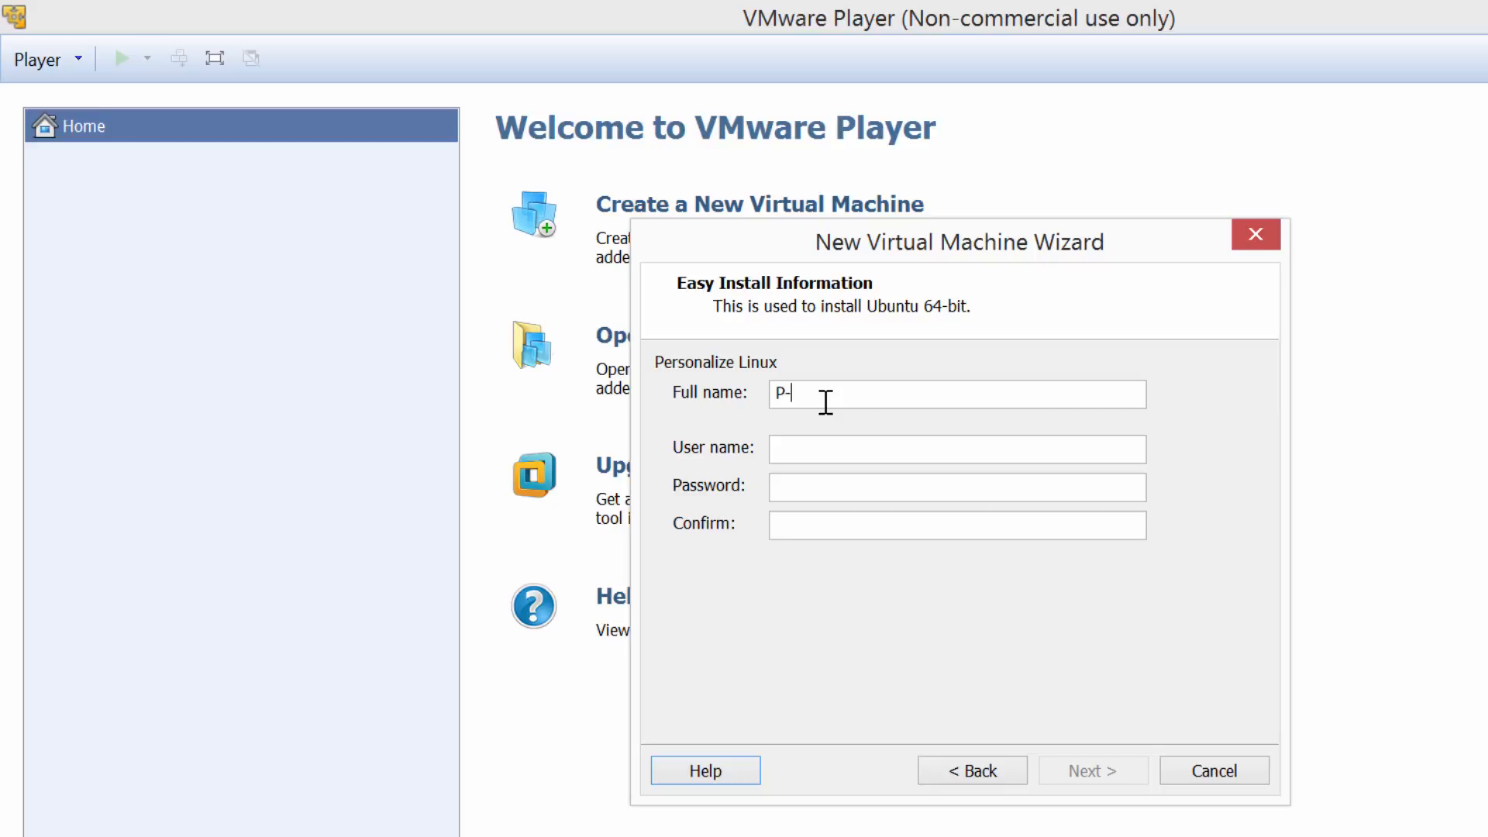
Enter the Linux account's full name, user name and password, then continue to naming.
{"action": "type", "text": "P-H Charbonneau"}
{"action": "left_click", "coordinate": [825, 448]}
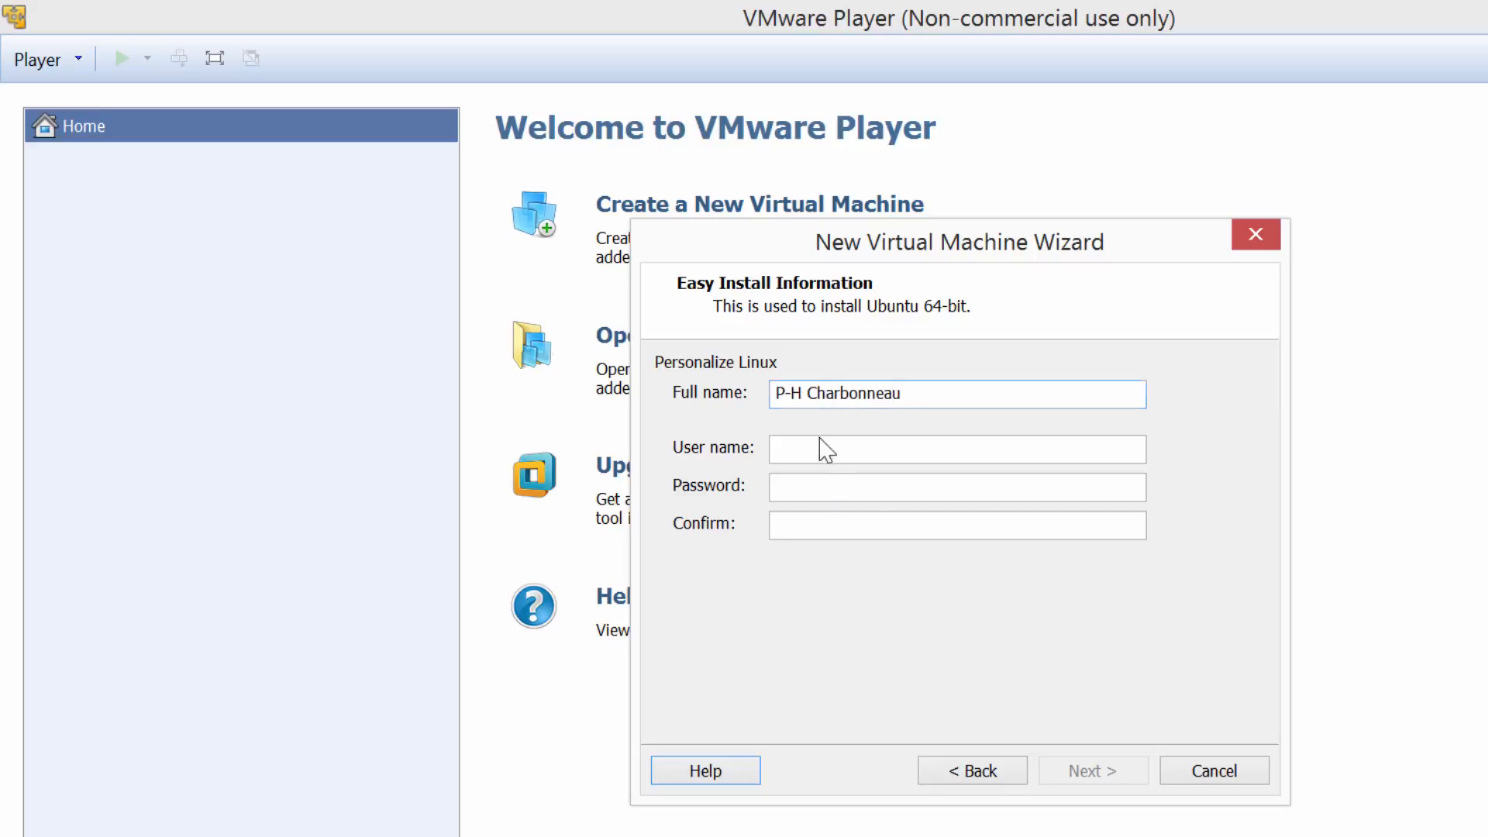
{"action": "type", "text": "phc"}
{"action": "left_click", "coordinate": [807, 488]}
{"action": "type", "text": "12345"}
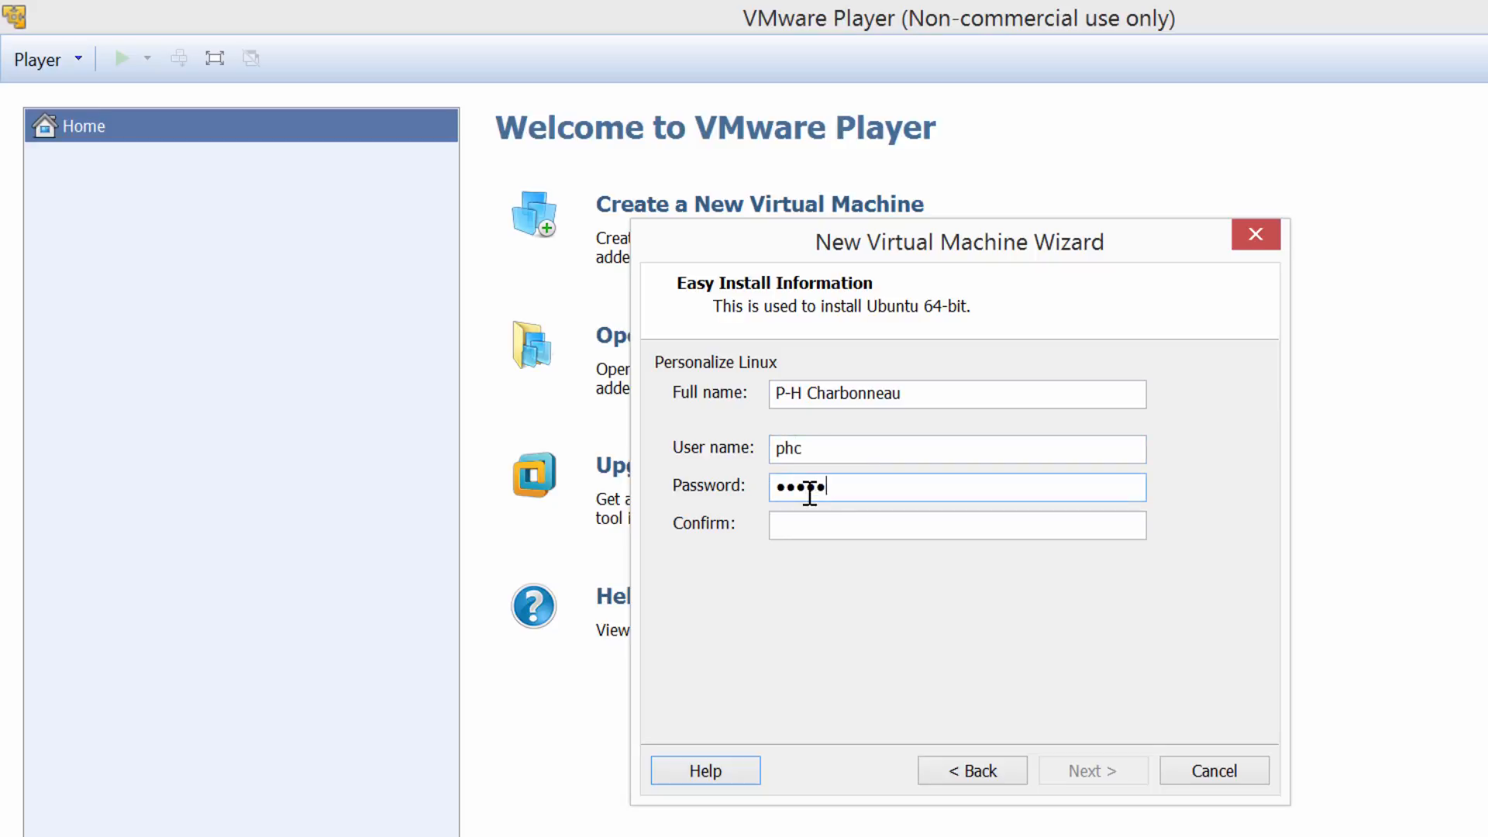
{"action": "type", "text": "678"}
{"action": "left_click", "coordinate": [814, 527]}
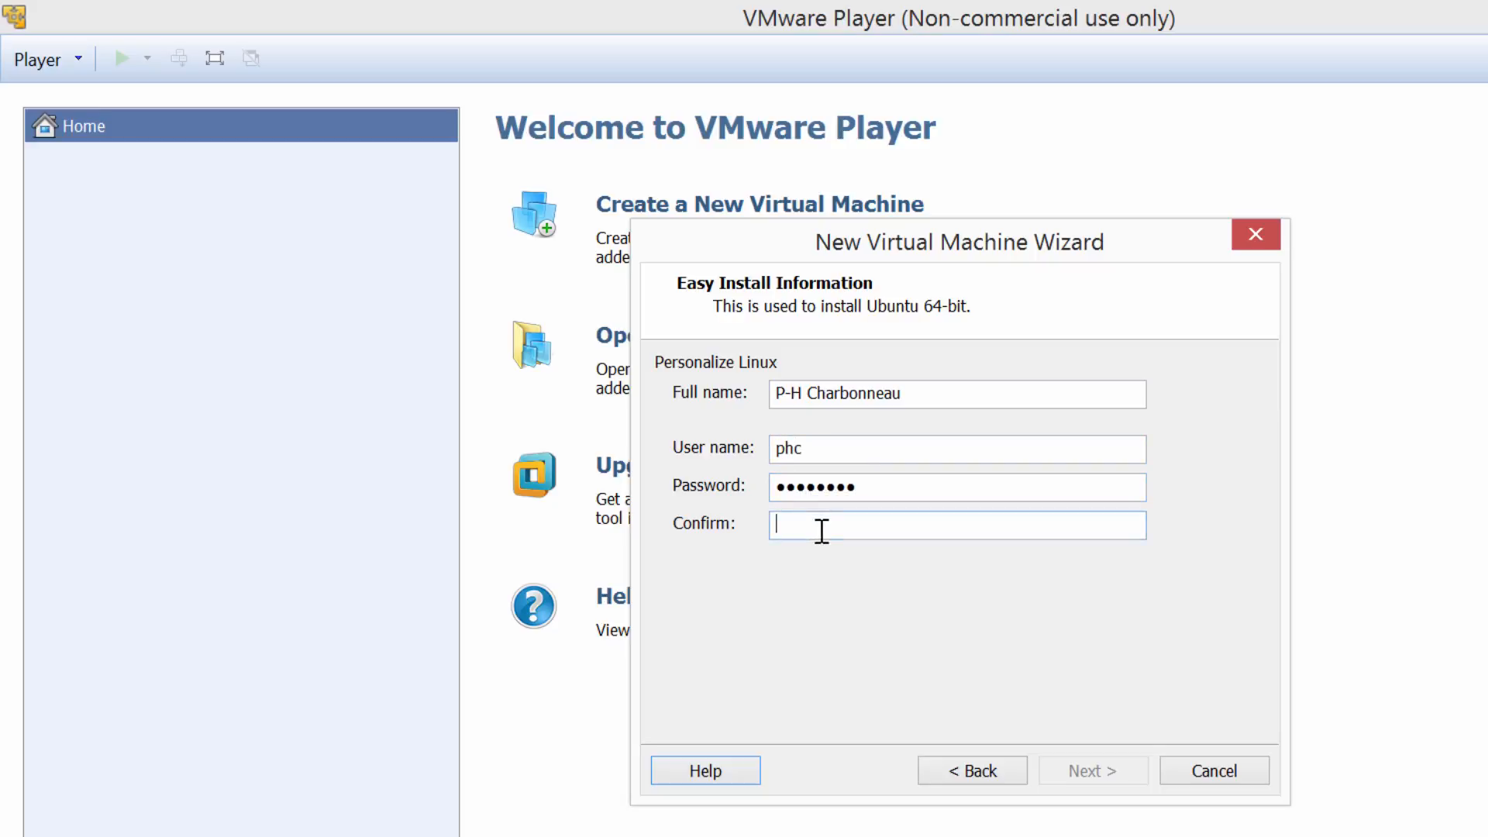
{"action": "type", "text": "12345678"}
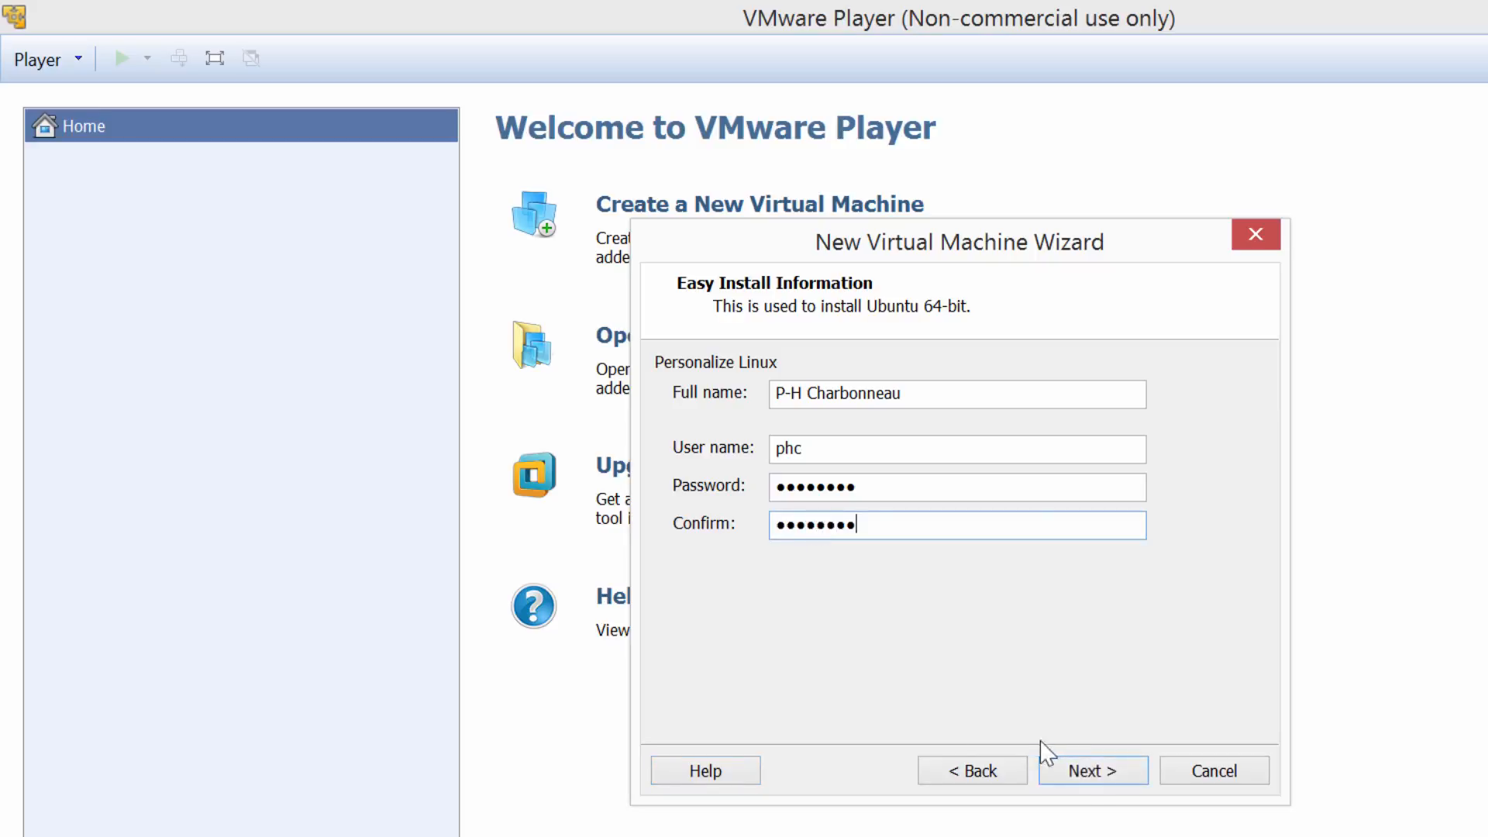
{"action": "left_click", "coordinate": [1094, 774]}
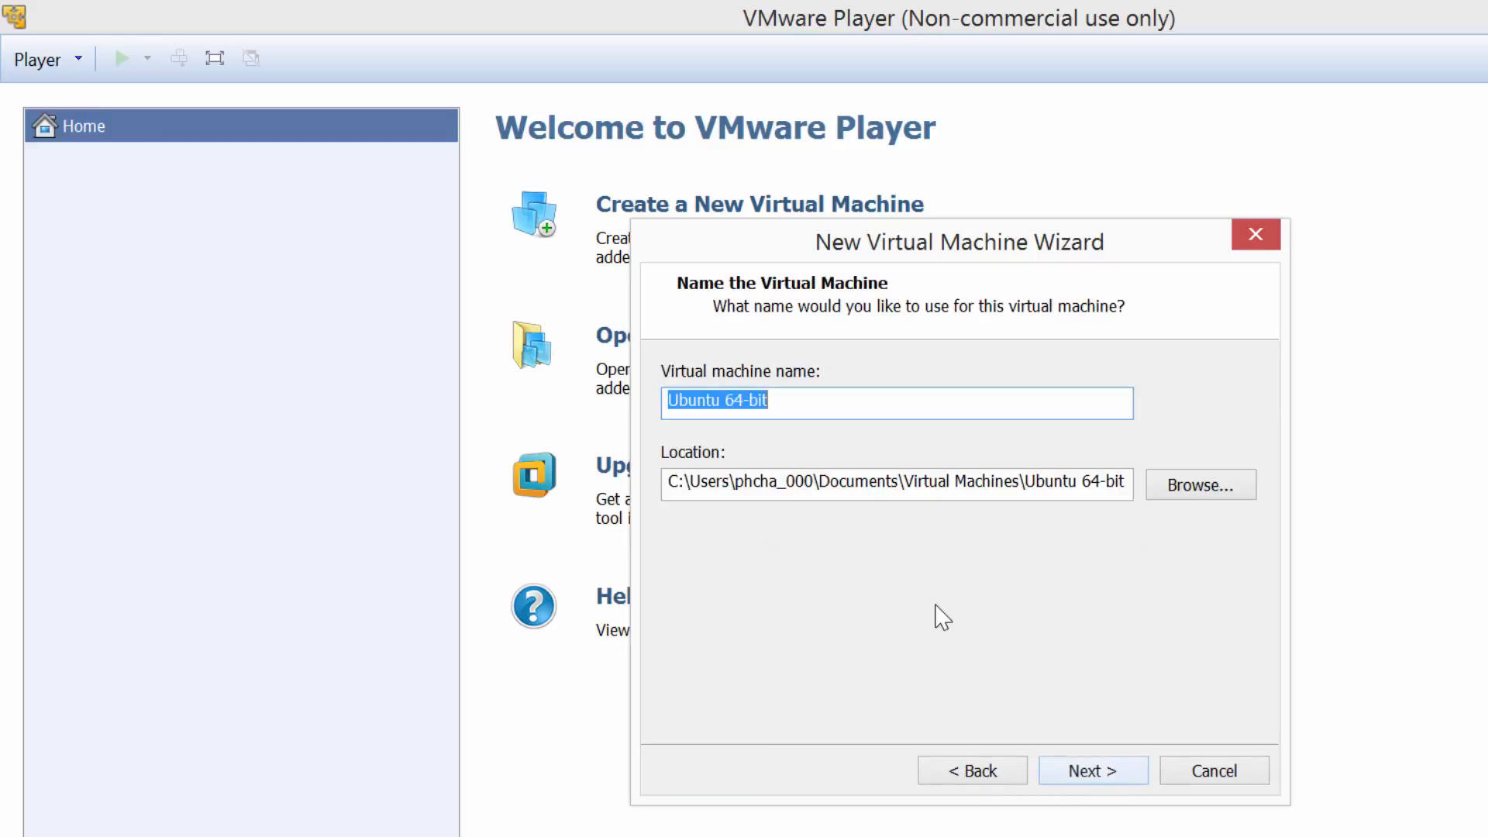
Set the virtual machine location to C:\PH\Labs\Ubuntu1504 and continue to the disk size step.
{"action": "left_click", "coordinate": [790, 402]}
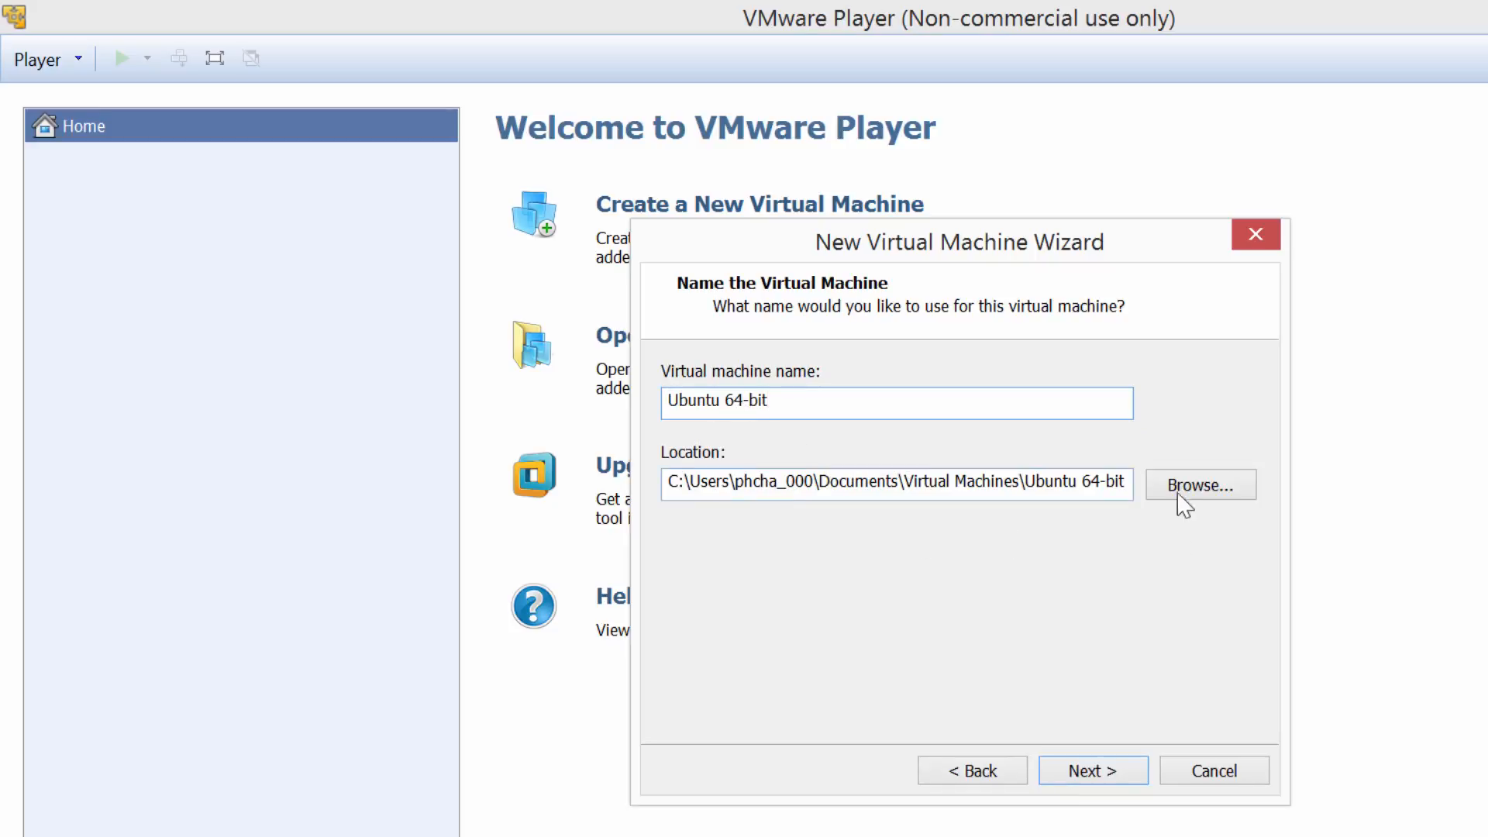
{"action": "left_click", "coordinate": [1197, 490]}
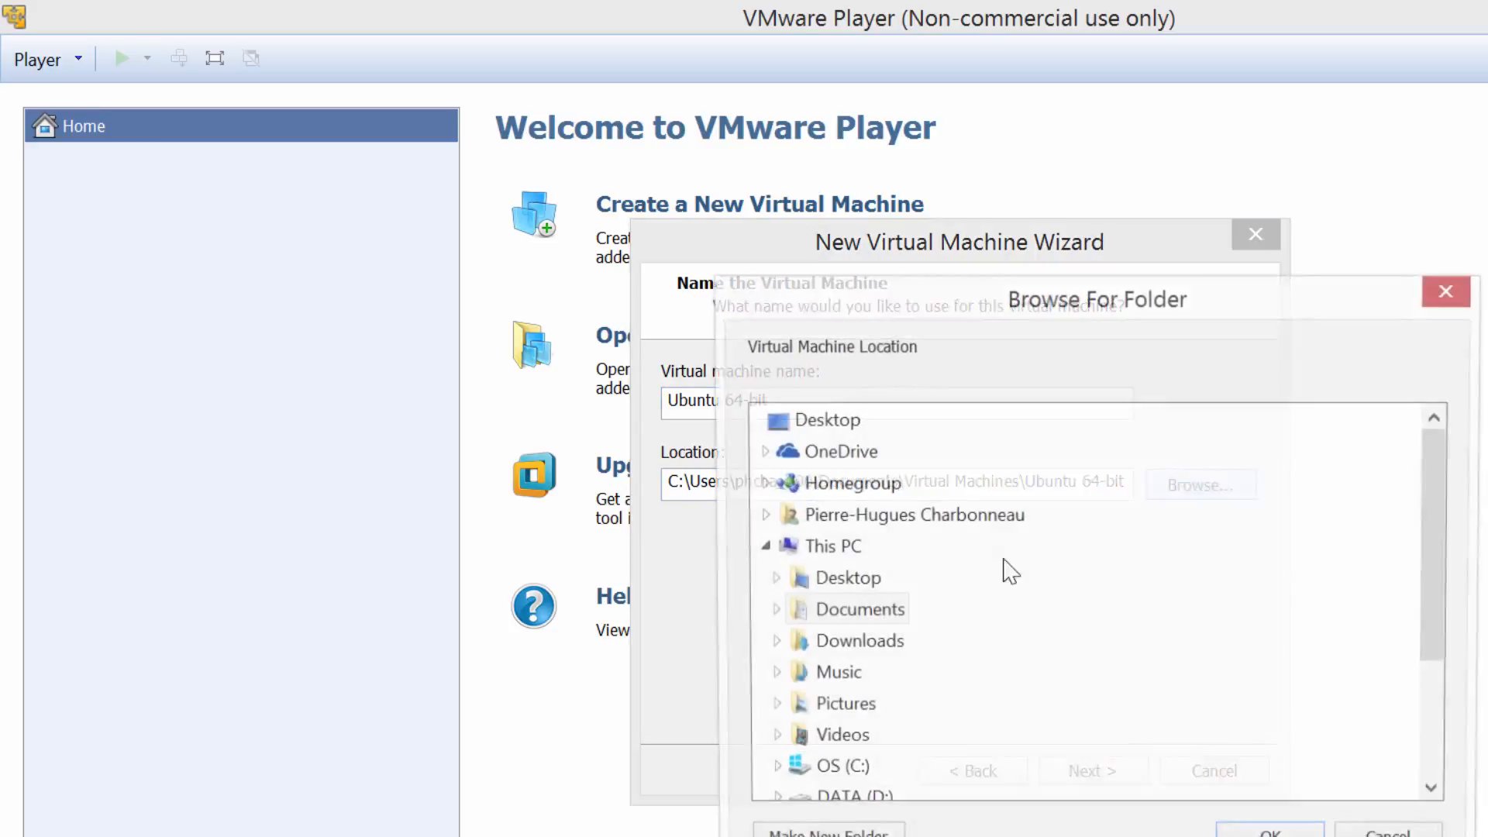
{"action": "scroll", "coordinate": [775, 783], "scroll_direction": "down", "scroll_amount": 3}
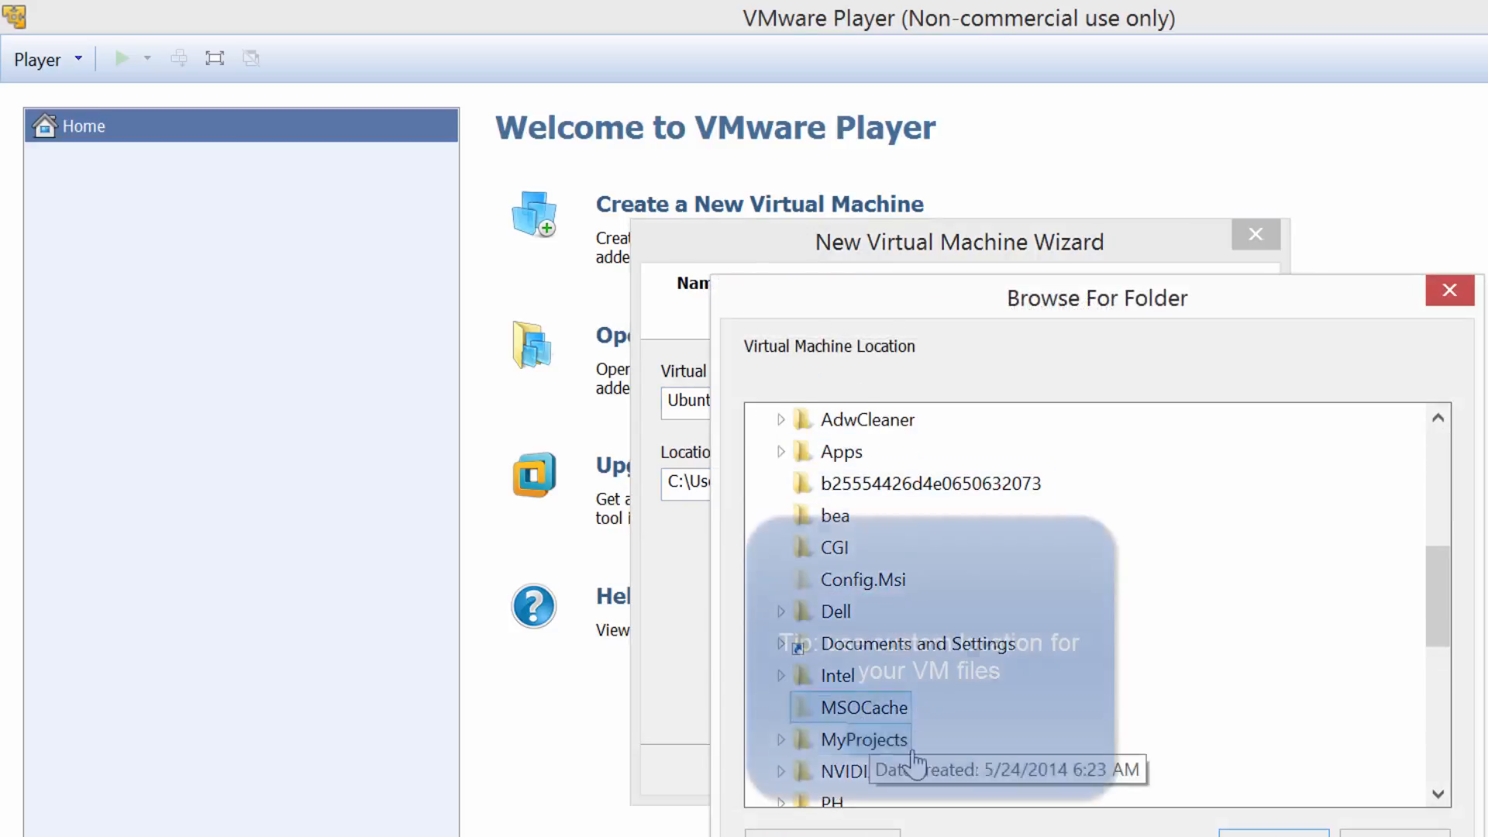
{"action": "scroll", "coordinate": [821, 768], "scroll_direction": "down", "scroll_amount": 2}
{"action": "double_click", "coordinate": [832, 612]}
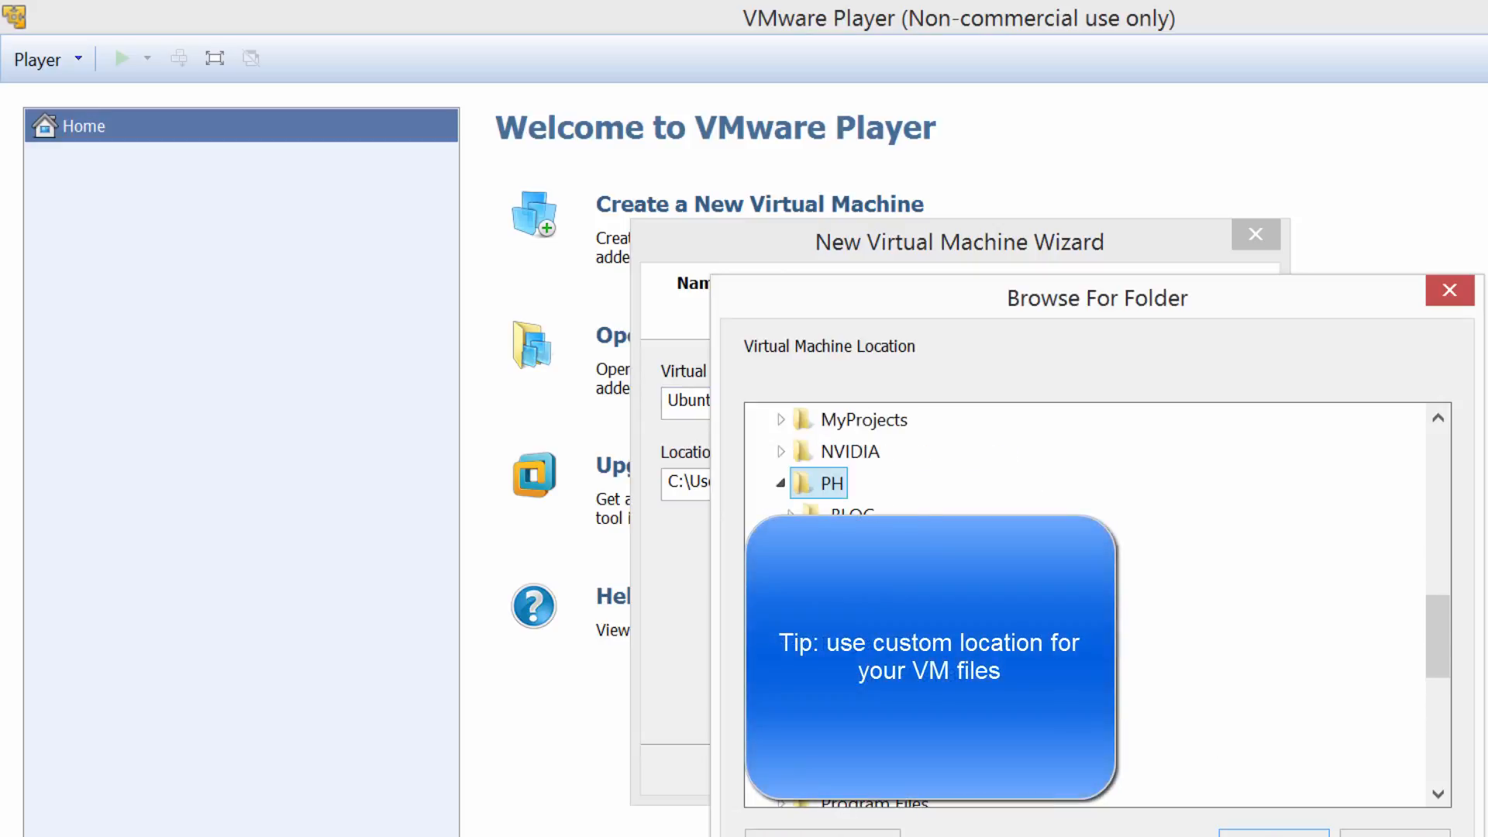
{"action": "left_click", "coordinate": [856, 709]}
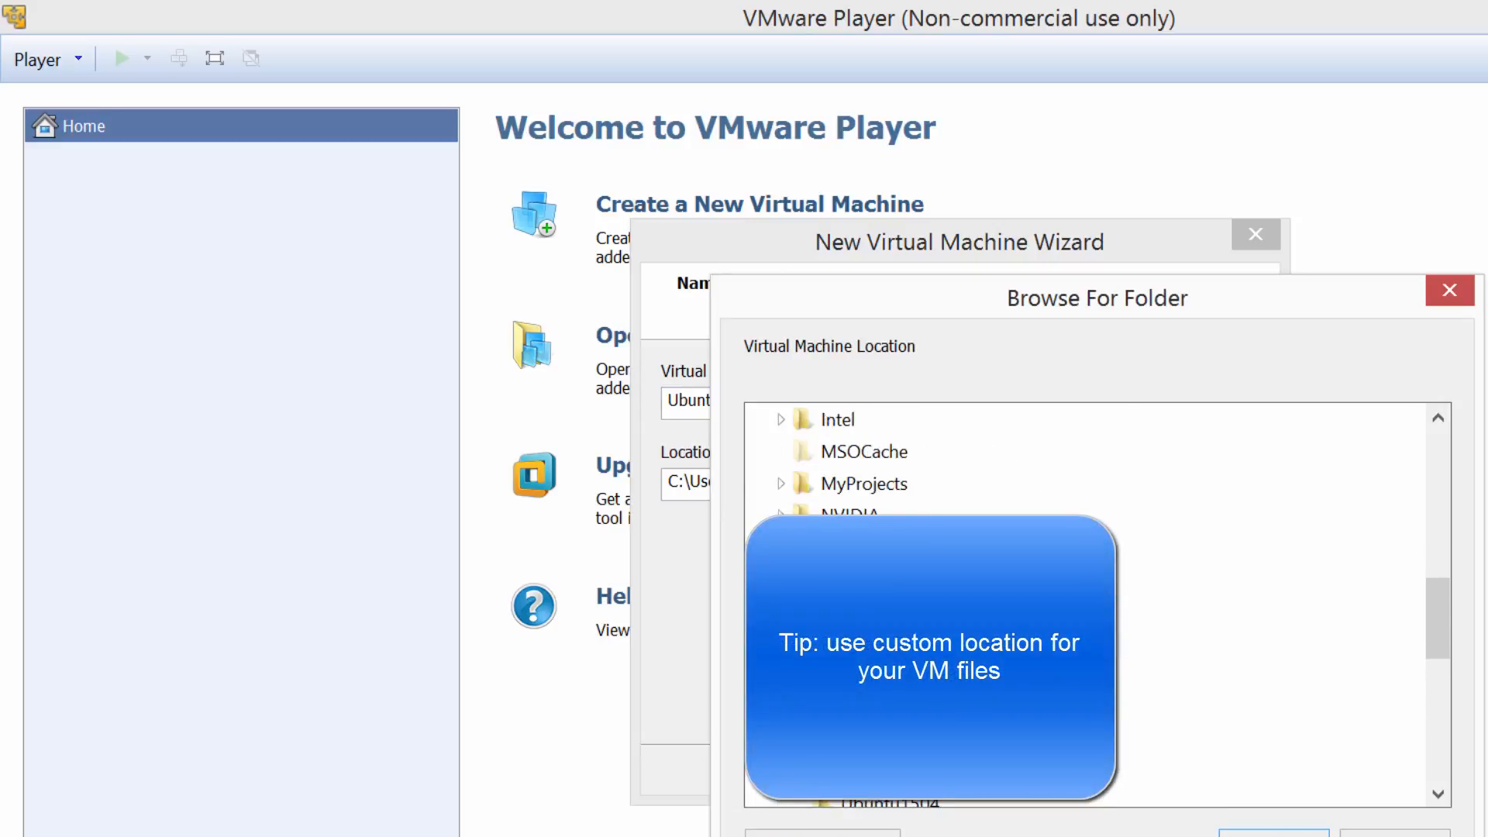
{"action": "scroll", "coordinate": [953, 757], "scroll_direction": "down", "scroll_amount": 1}
{"action": "left_click", "coordinate": [921, 719]}
{"action": "left_click", "coordinate": [1274, 834]}
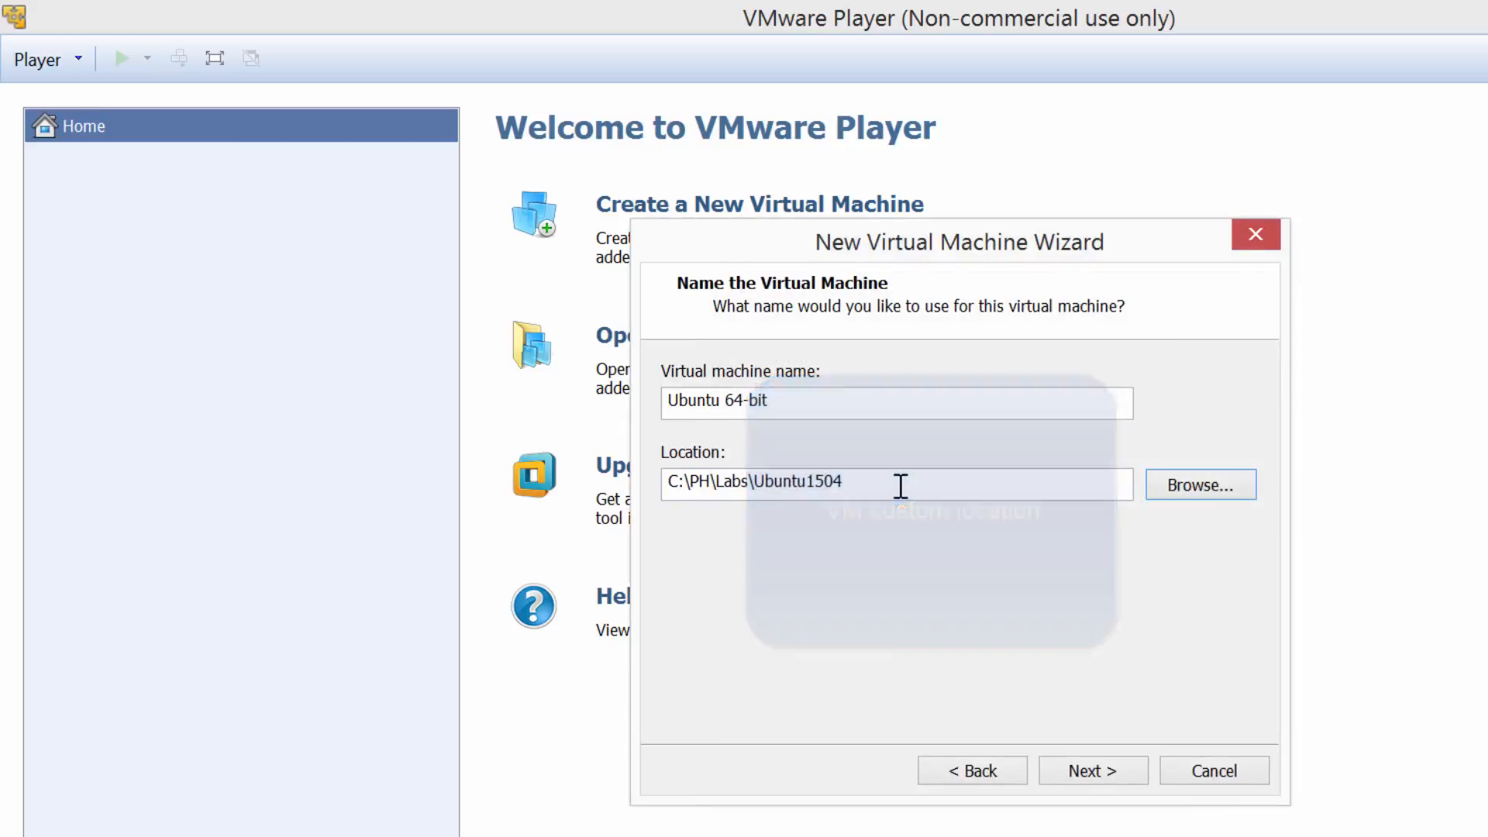
{"action": "left_click", "coordinate": [1082, 770]}
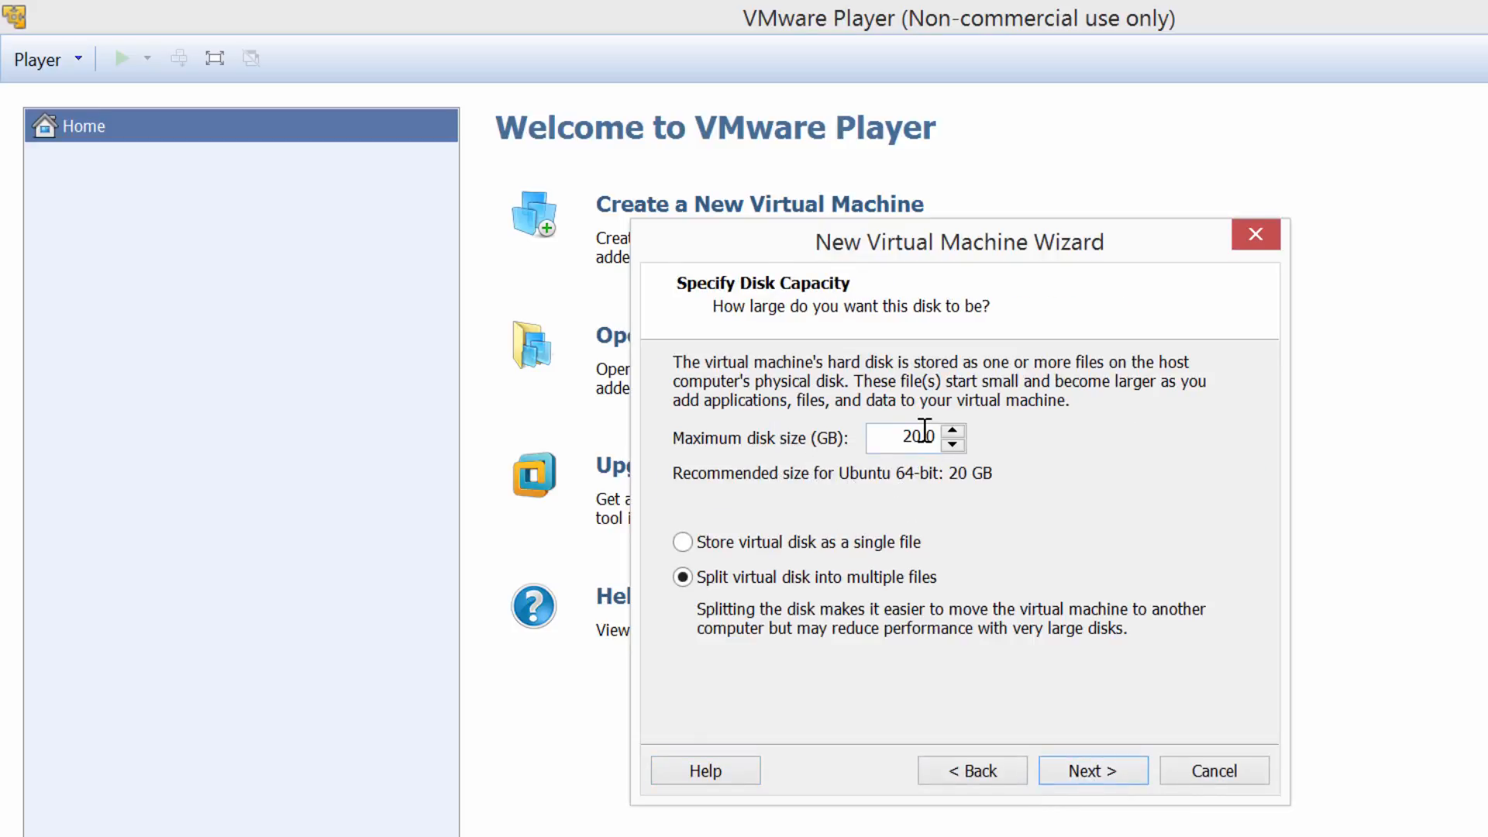
Change the maximum disk size from 20.0 GB to 200.0 GB and continue to the summary.
{"action": "type", "text": "0"}
{"action": "left_click", "coordinate": [1112, 772]}
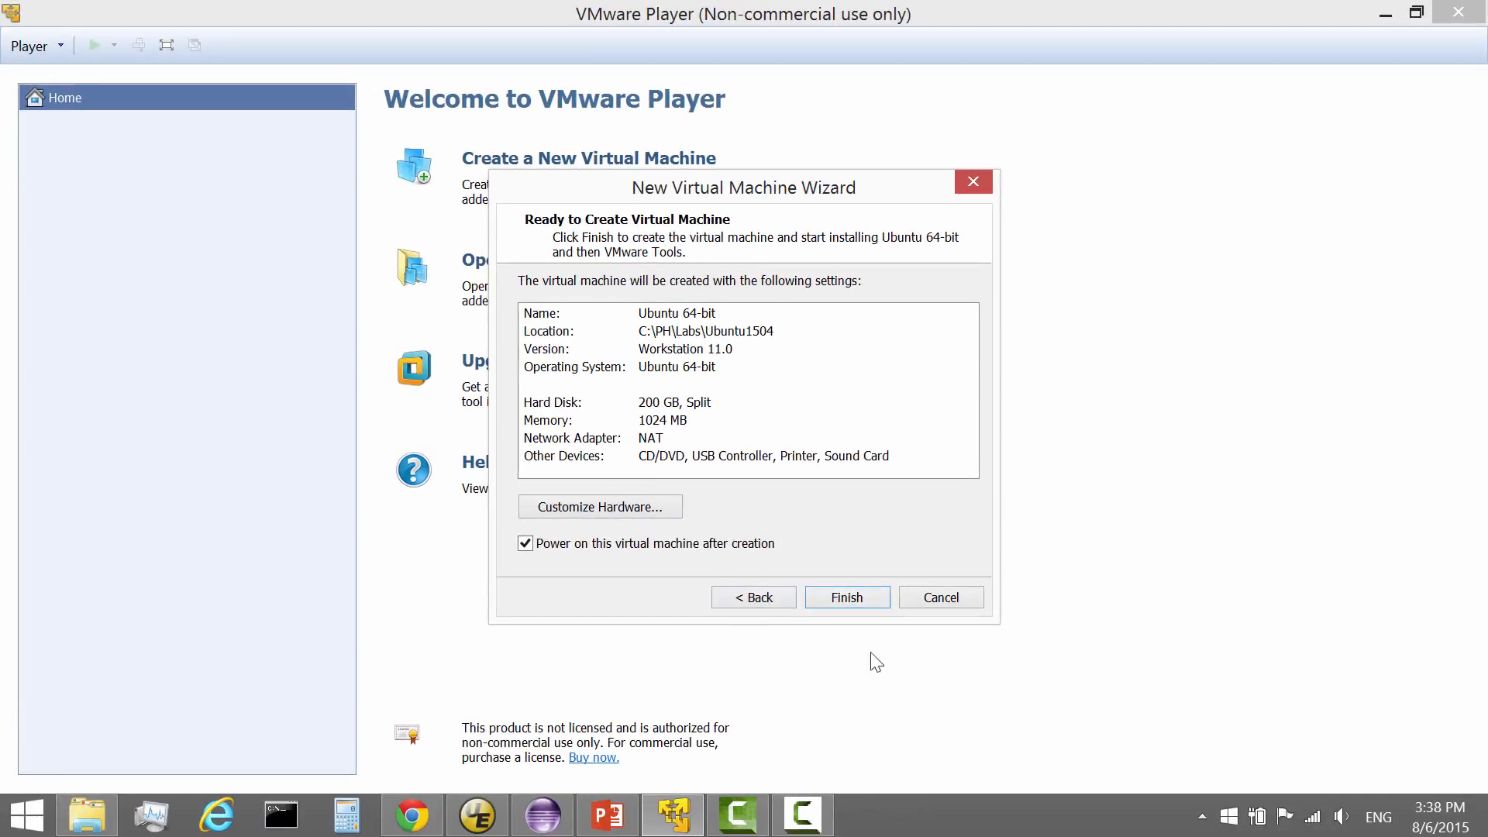
Finish the wizard and let Ubuntu 15.04 install until the login screen appears.
{"action": "left_click", "coordinate": [838, 598]}
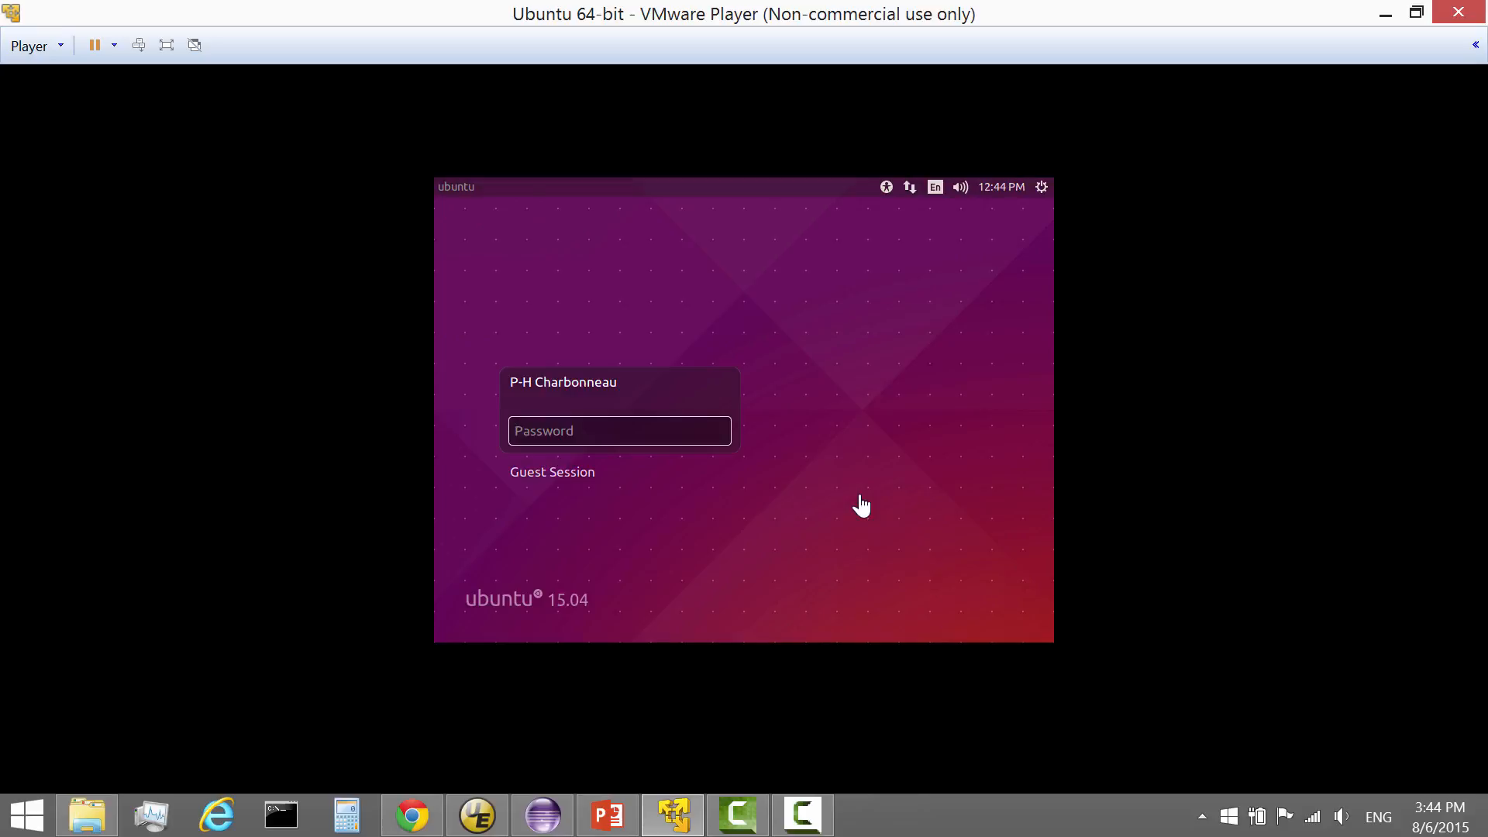
Log in to the Ubuntu guest with the account password and return to its desktop.
{"action": "left_click", "coordinate": [589, 436]}
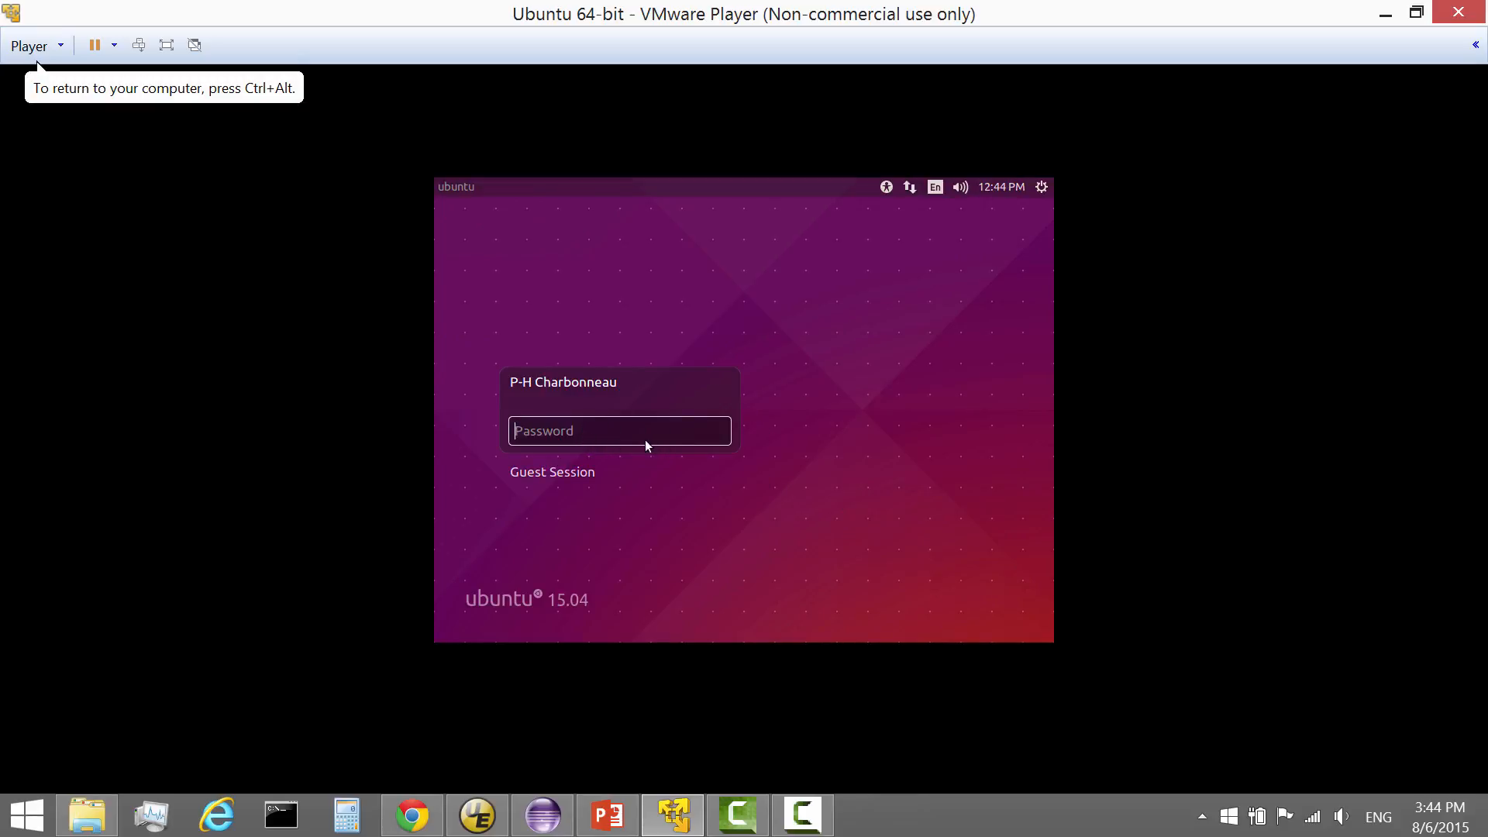
{"action": "type", "text": "********"}
{"action": "key", "text": "Return"}
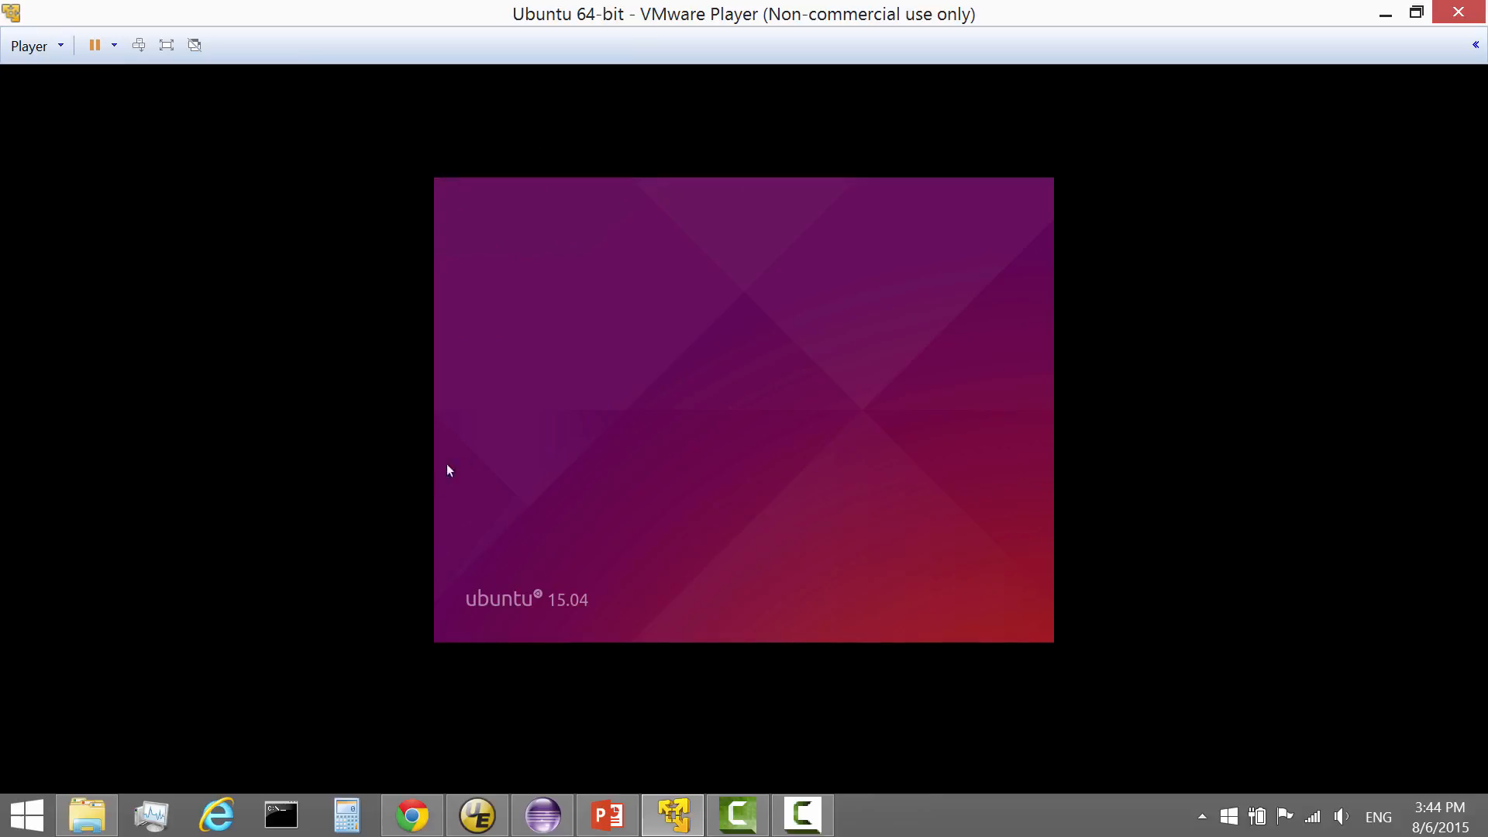
{"action": "left_click", "coordinate": [412, 815]}
{"action": "left_click", "coordinate": [673, 813]}
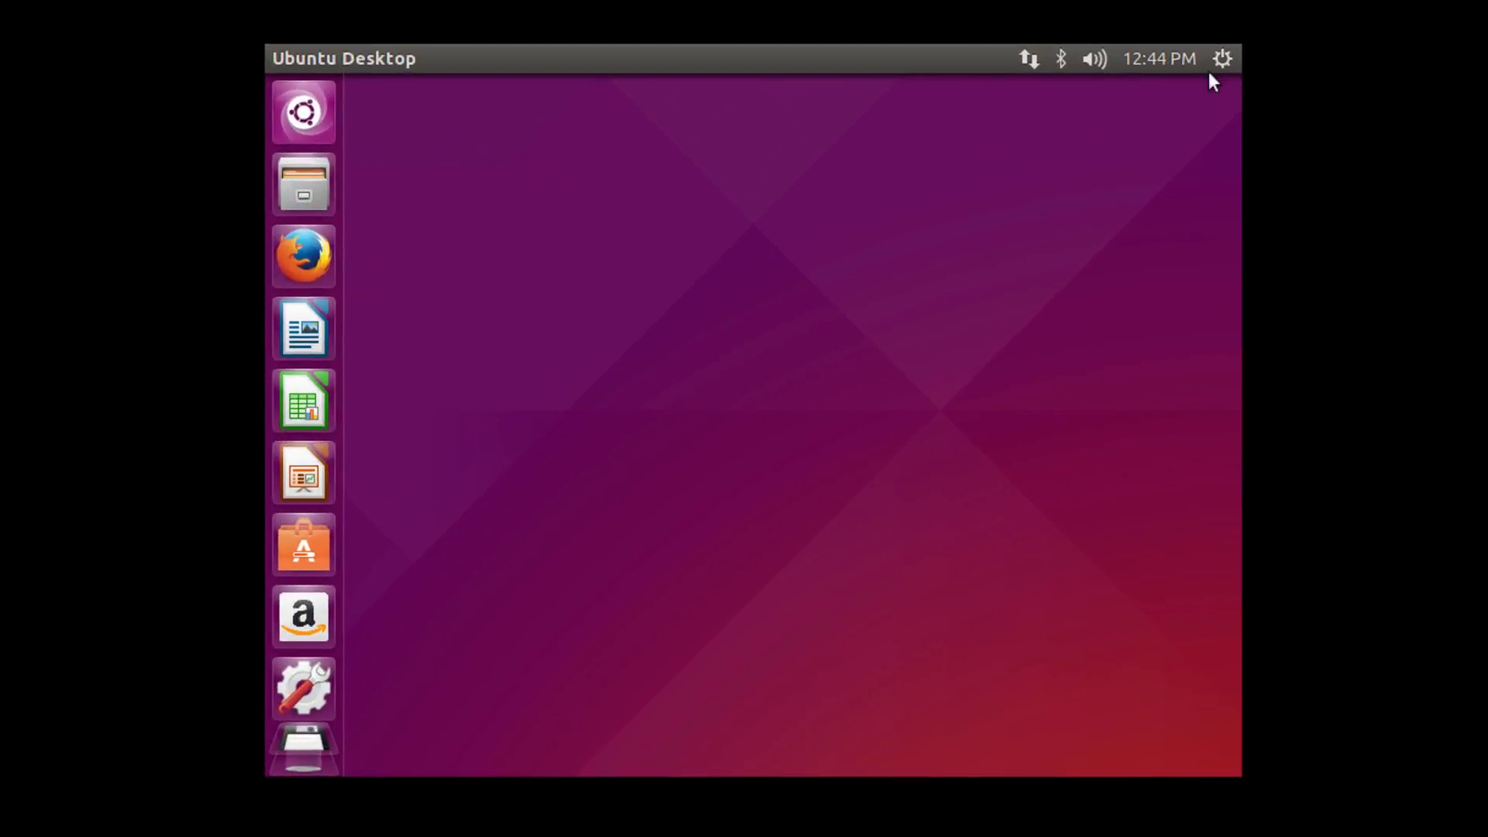
Open a terminal on the Ubuntu desktop and run 'cd /' and 'ls -la'.
{"action": "right_click", "coordinate": [807, 189]}
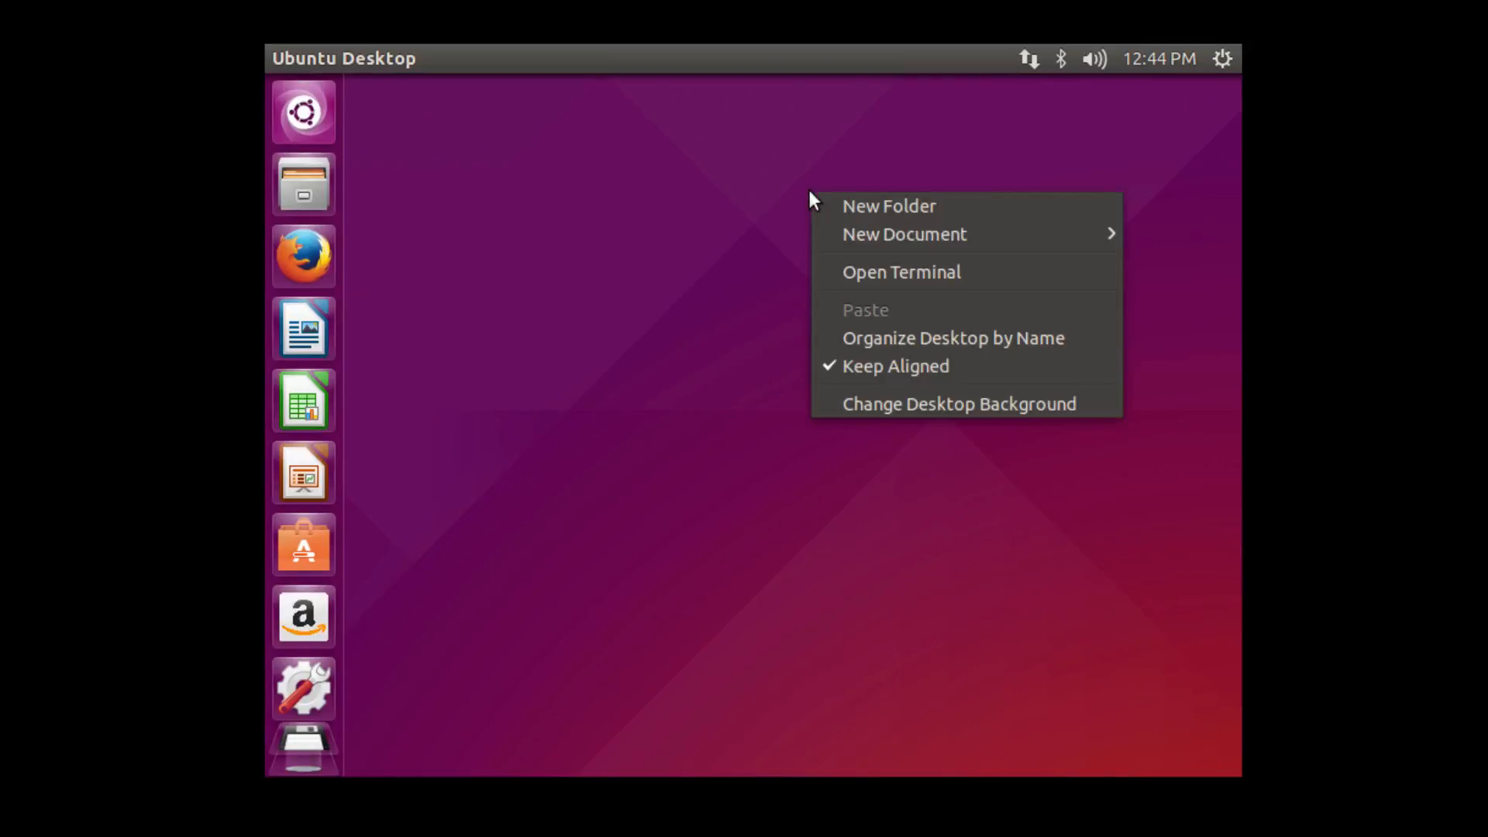
{"action": "left_click", "coordinate": [876, 276]}
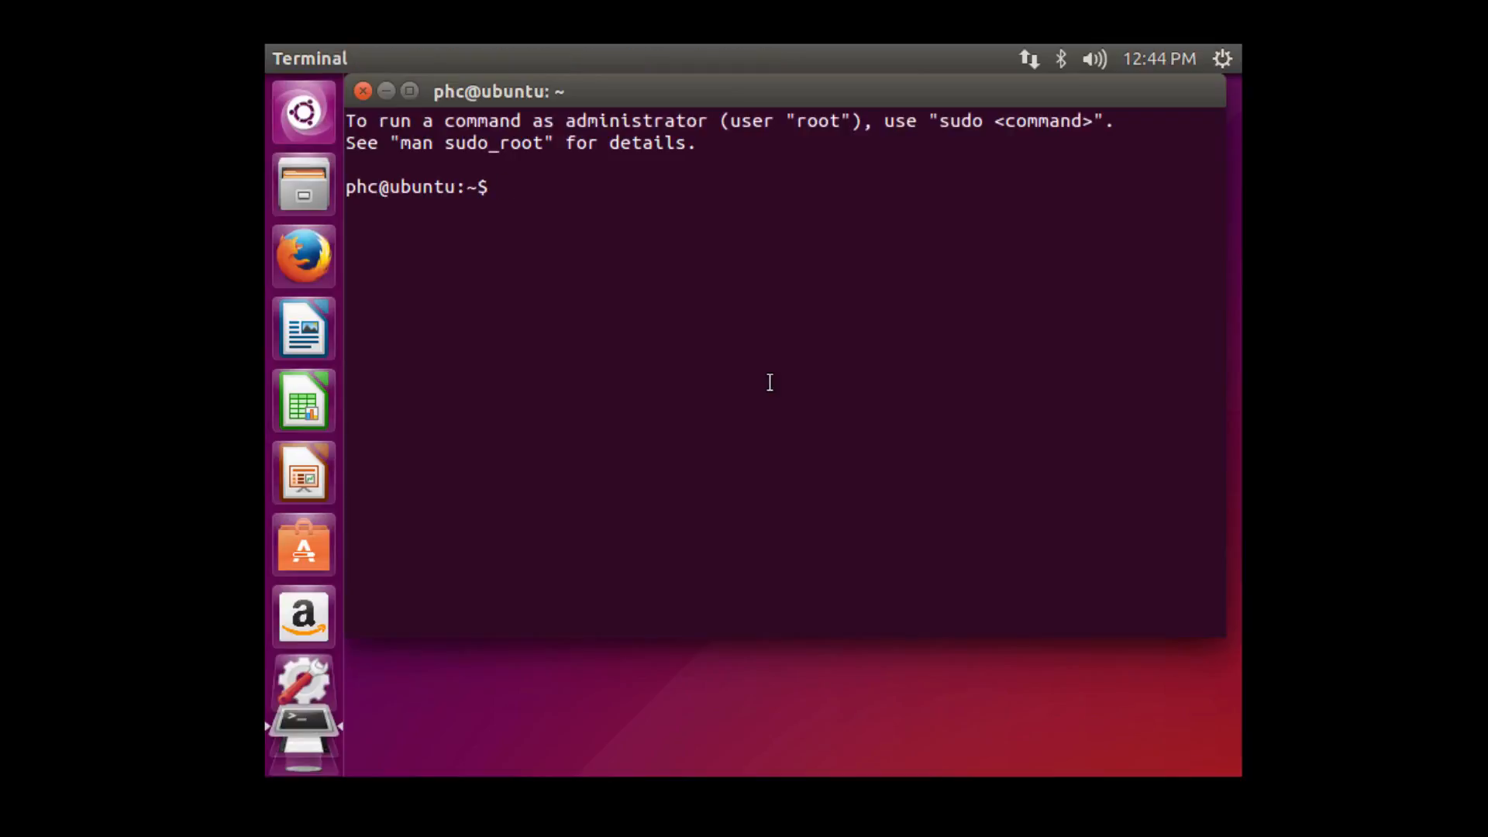
{"action": "type", "text": "cd /"}
{"action": "key", "text": "Return"}
{"action": "type", "text": "ls -la"}
{"action": "key", "text": "Return"}
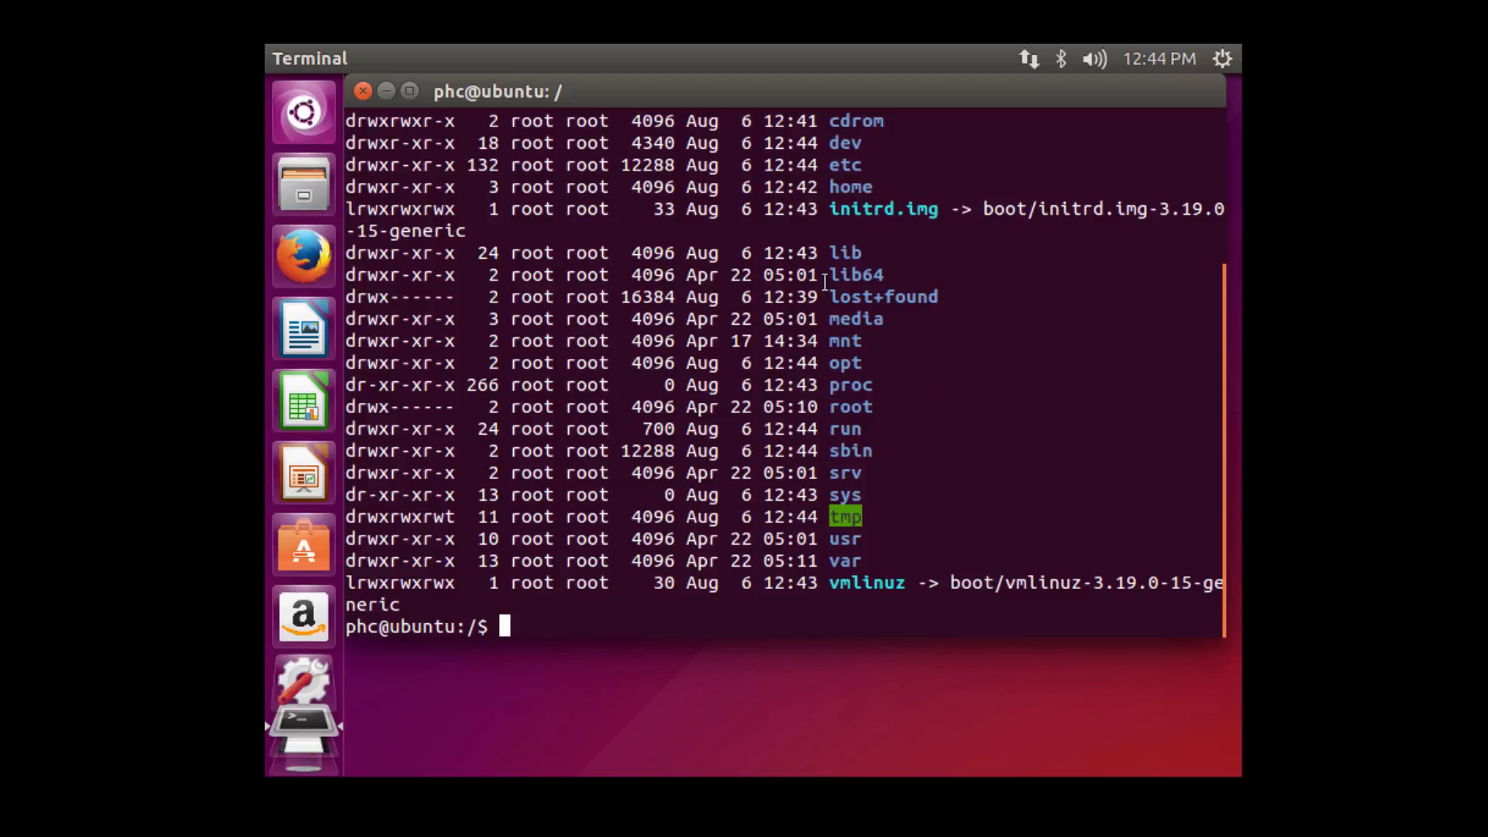
{"action": "left_click_drag", "start_coordinate": [741, 97], "coordinate": [741, 123]}
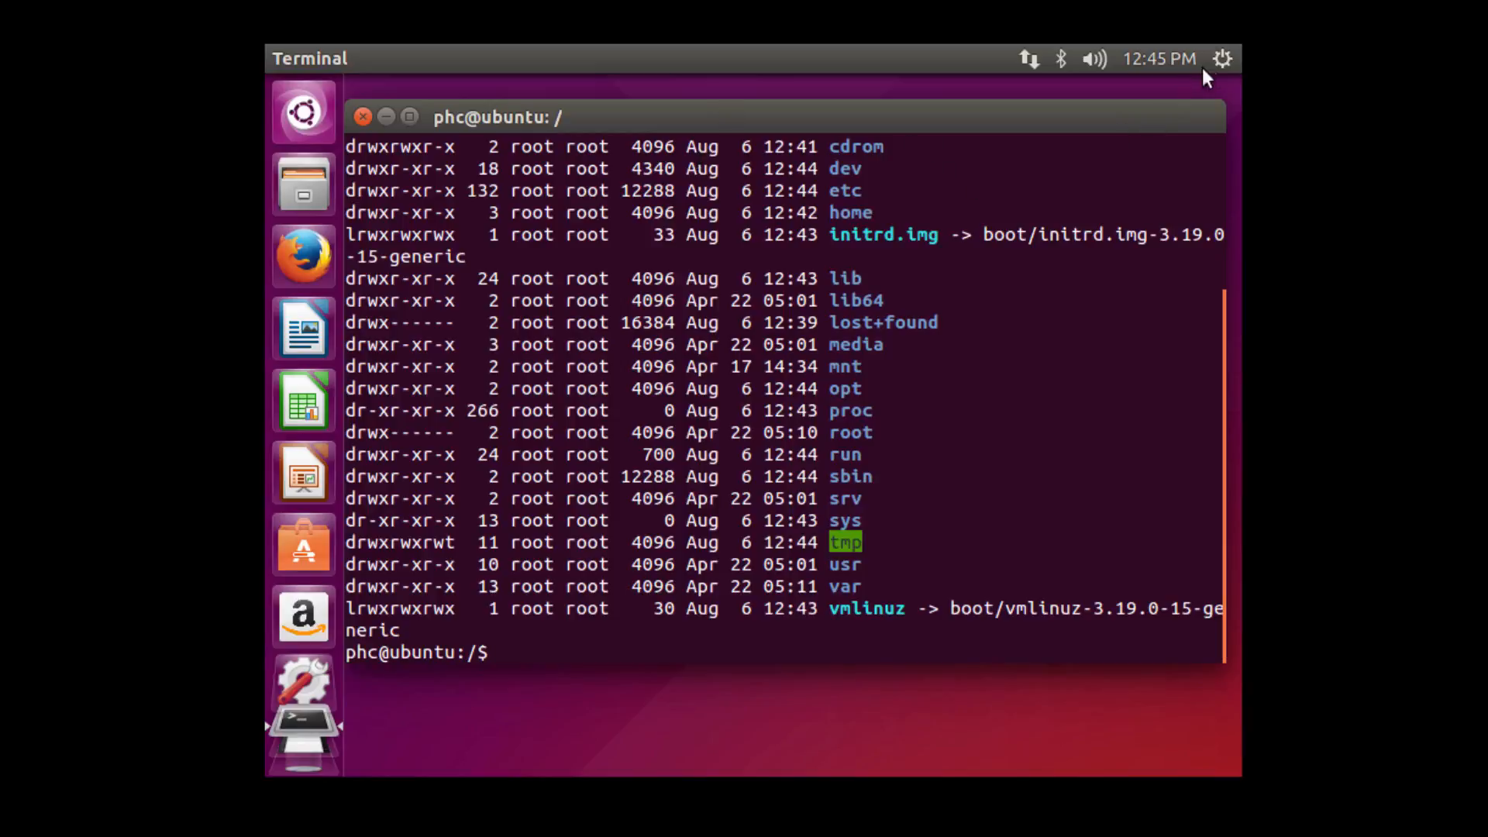
{"action": "left_click", "coordinate": [1223, 61]}
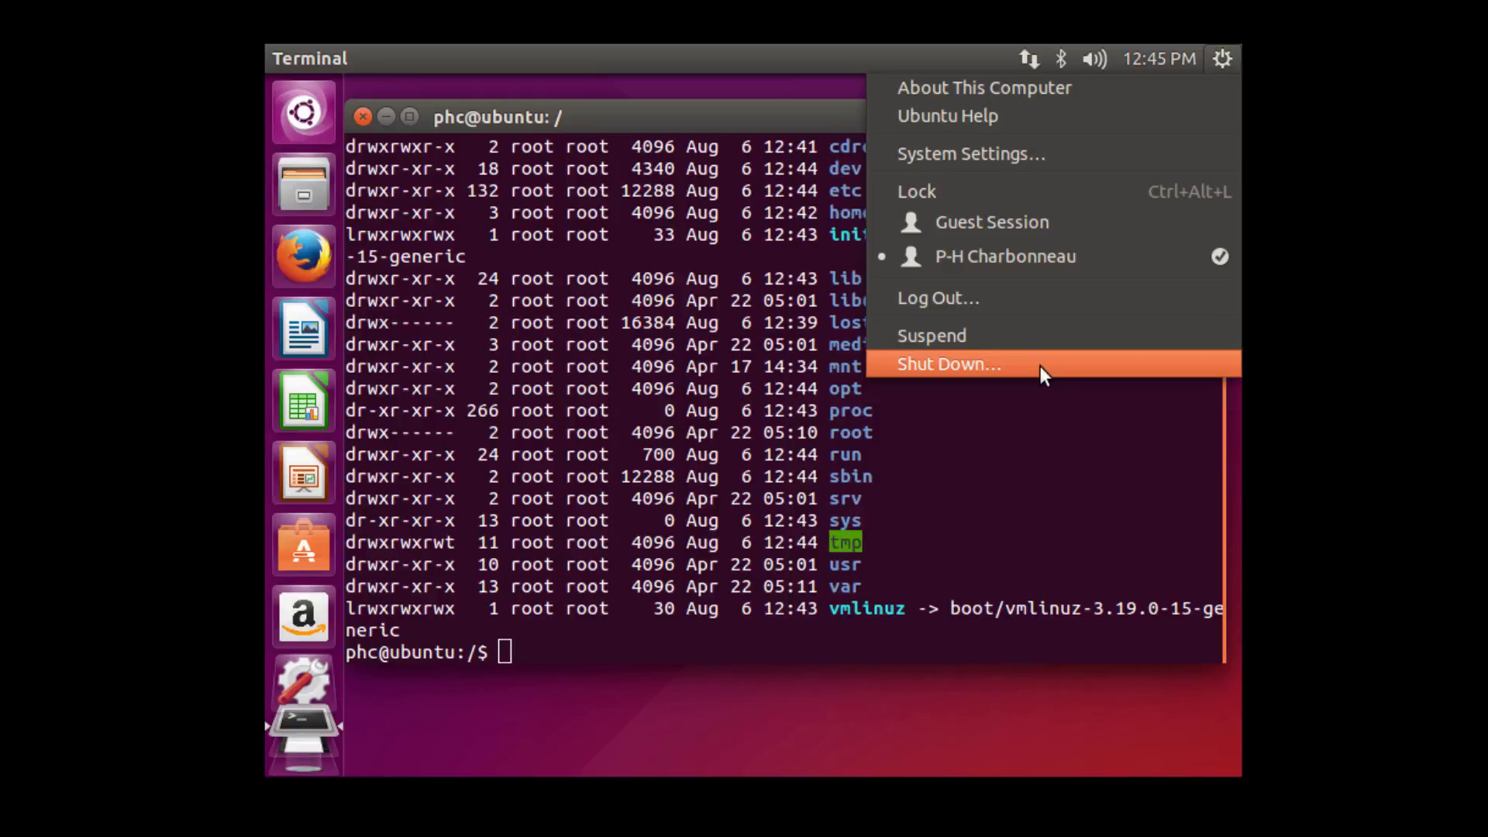
Shut down the Ubuntu guest, then relaunch VMware Player maximized with the powered-off Ubuntu 64-bit selected.
{"action": "left_click", "coordinate": [1040, 367]}
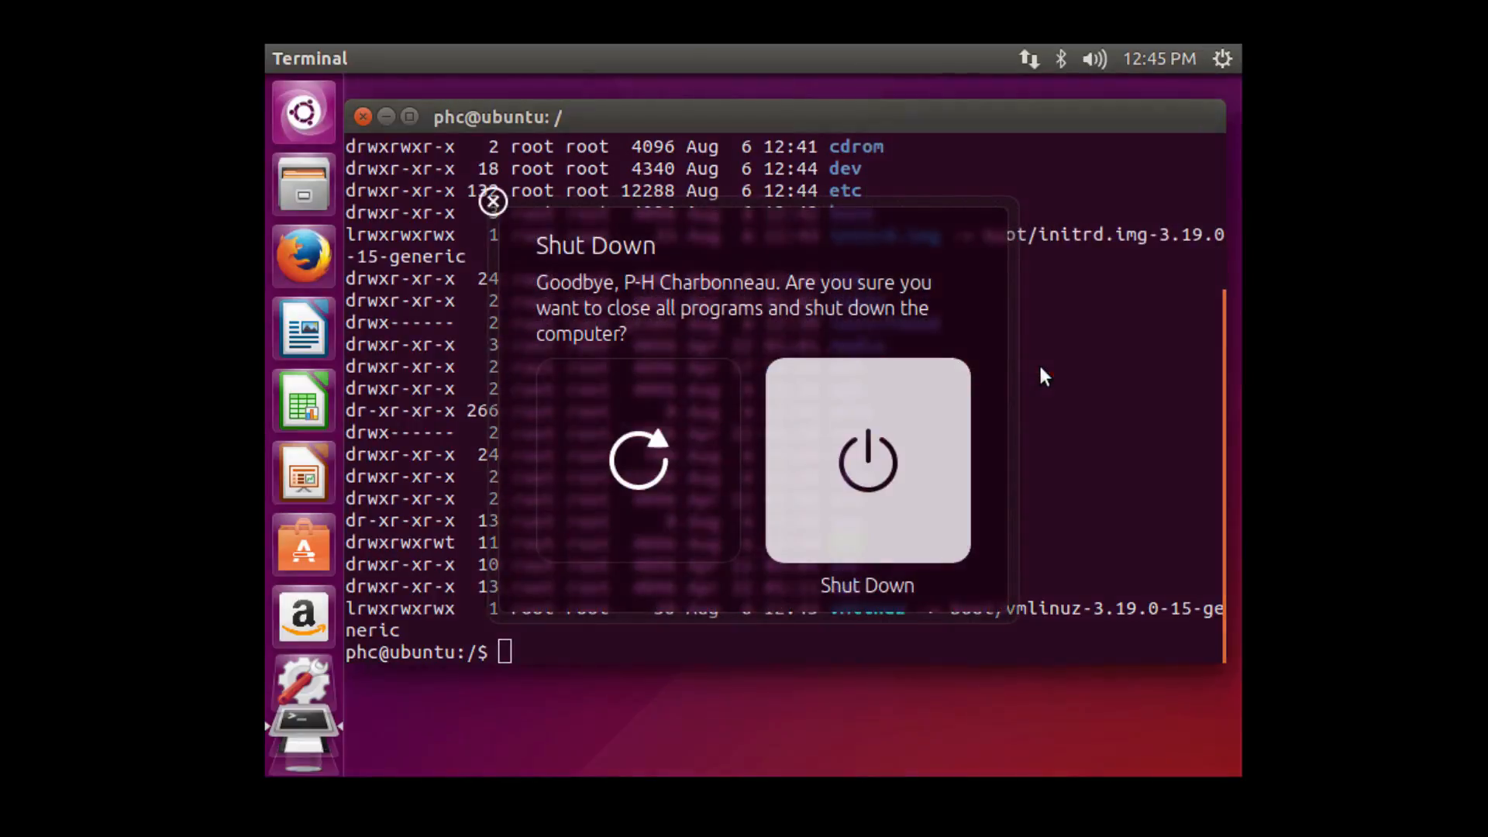
{"action": "left_click", "coordinate": [871, 464]}
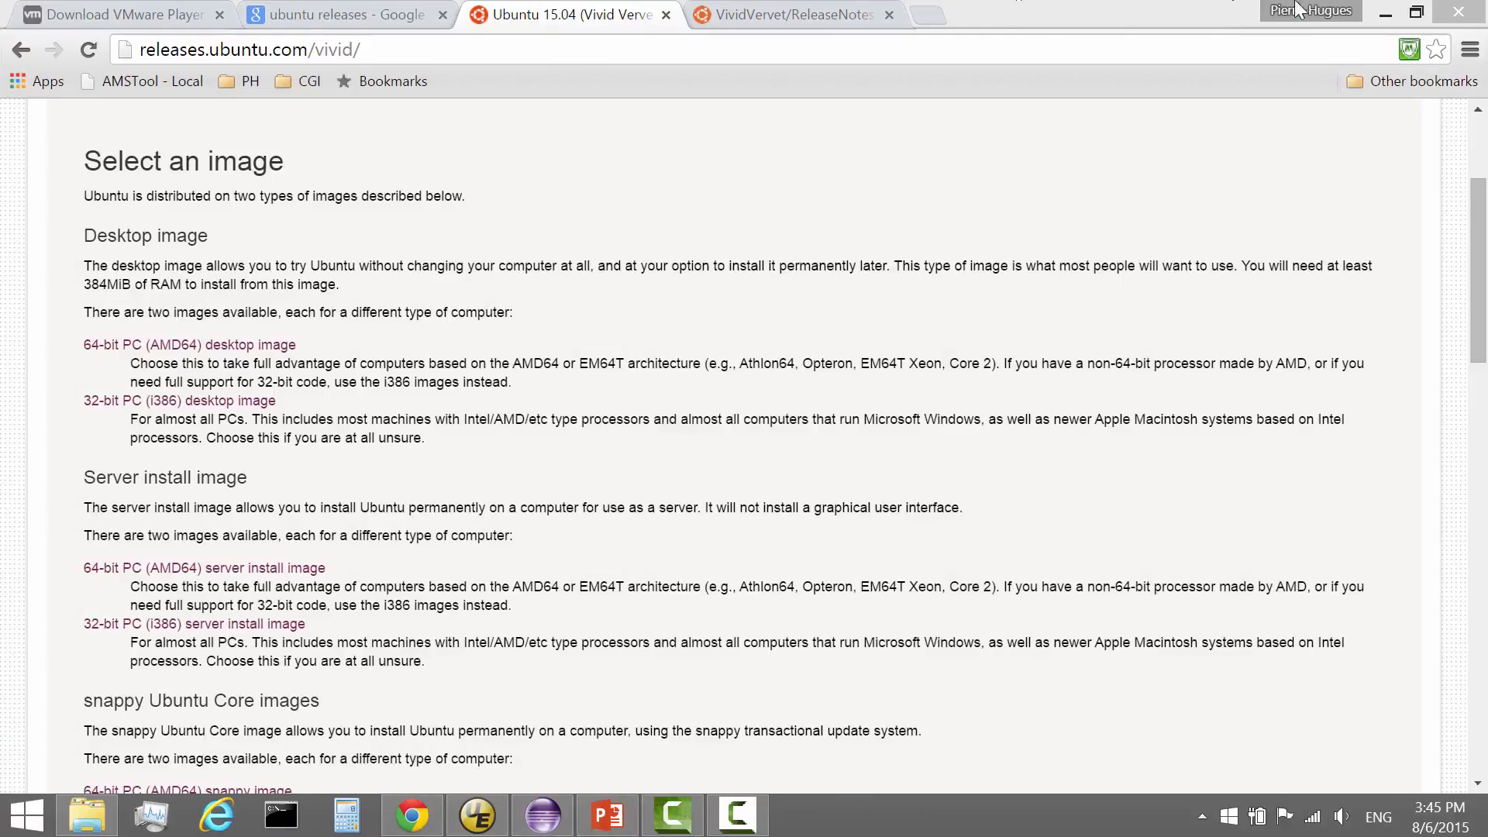
{"action": "left_click", "coordinate": [1385, 14]}
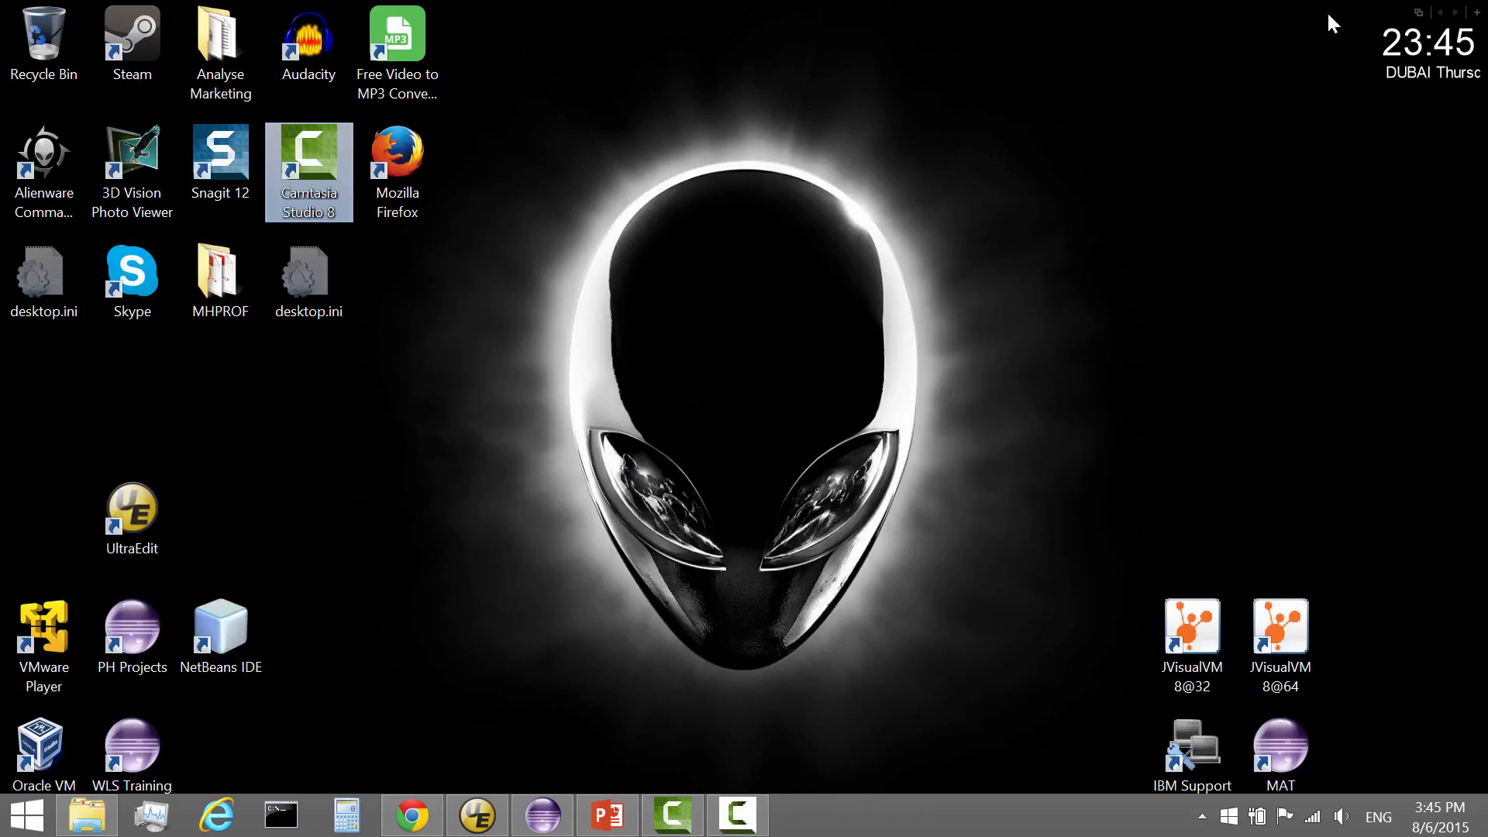
{"action": "double_click", "coordinate": [43, 643]}
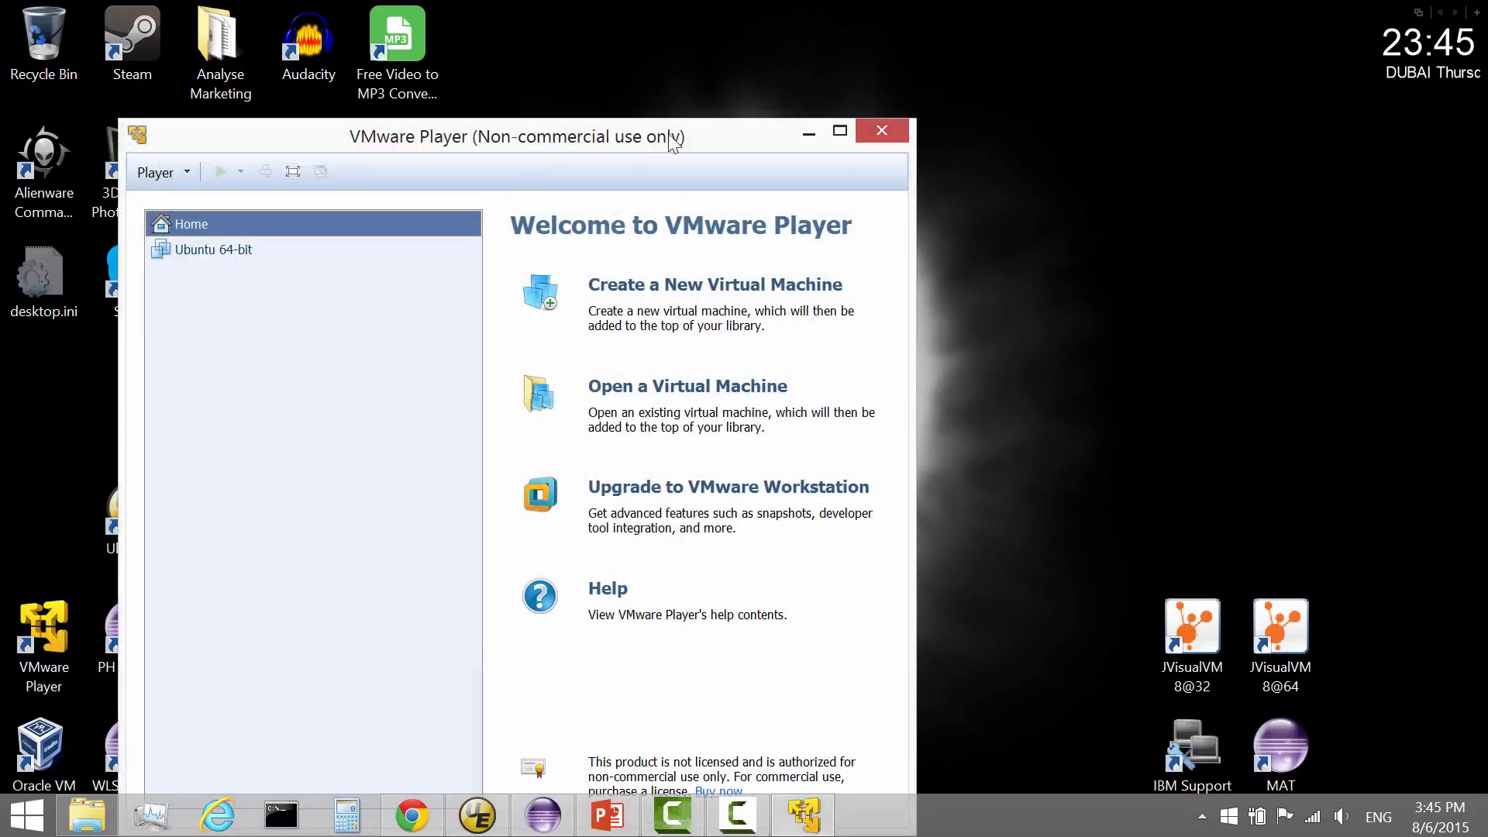
{"action": "left_click", "coordinate": [839, 130]}
{"action": "left_click", "coordinate": [107, 127]}
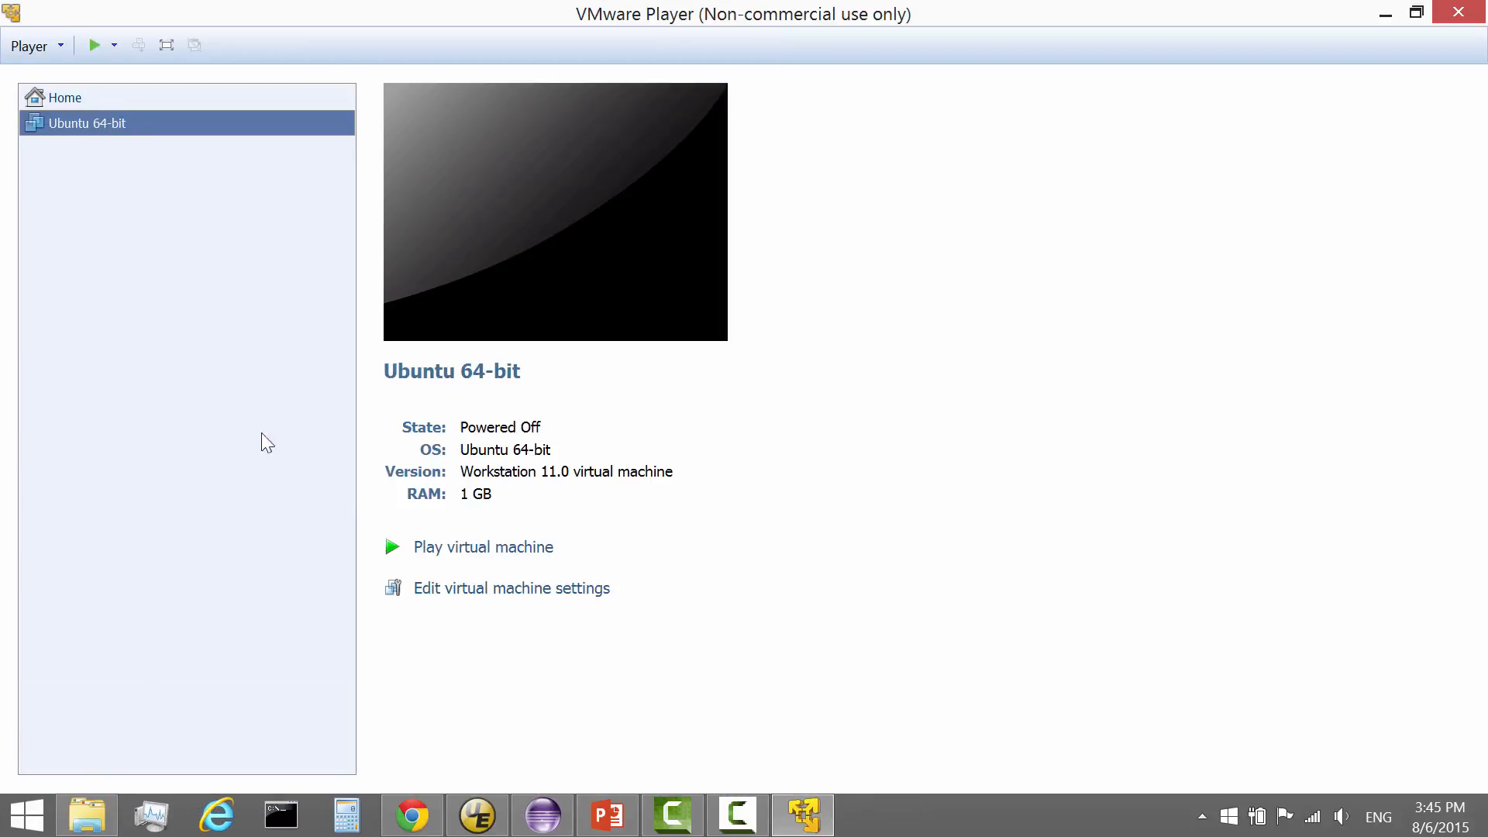
In the Ubuntu 64-bit VM's settings, raise memory from 1024 MB toward 8192 MB.
{"action": "right_click", "coordinate": [149, 123]}
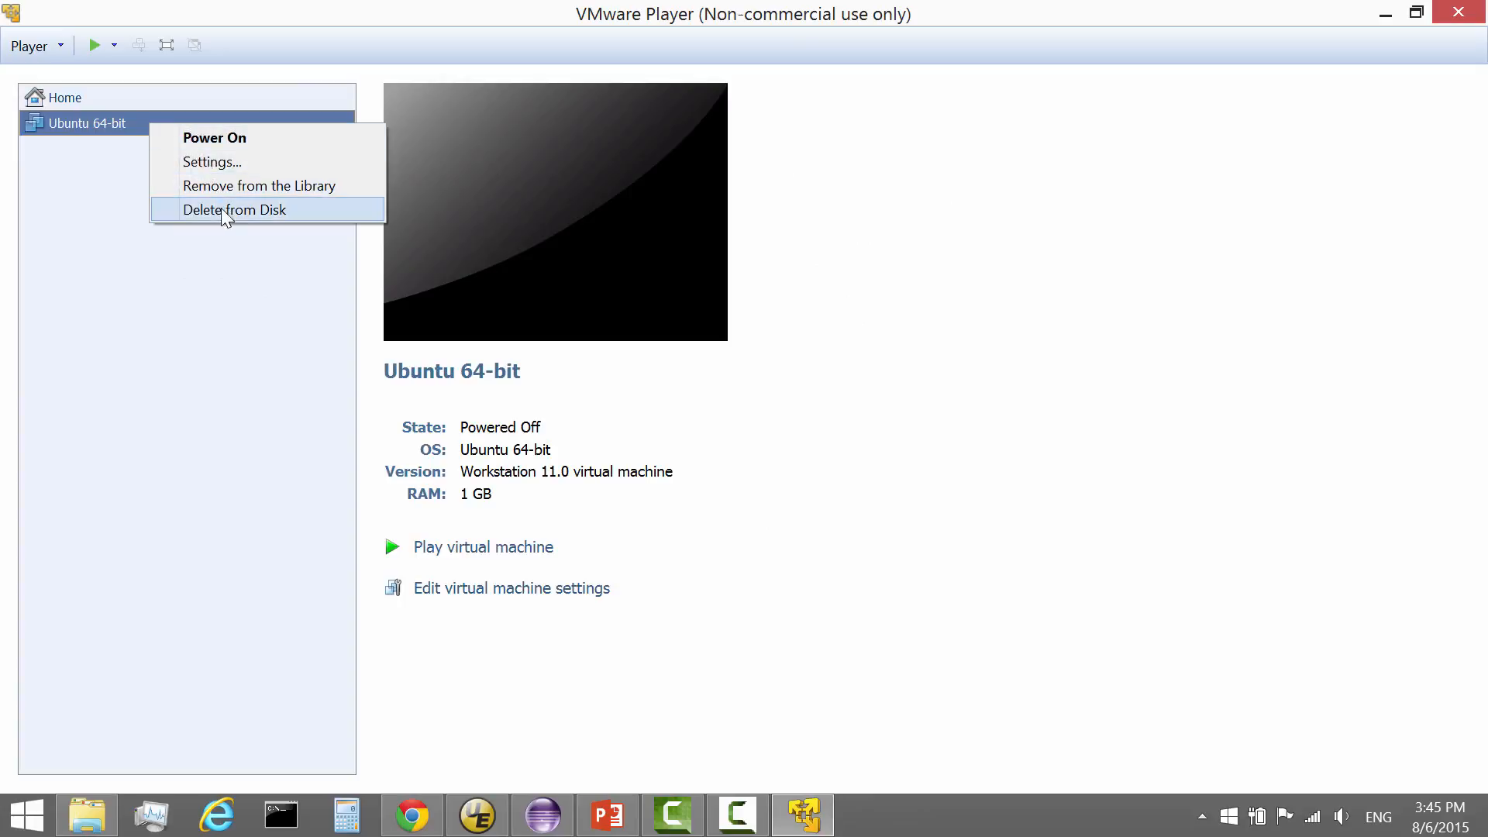
{"action": "left_click", "coordinate": [217, 159]}
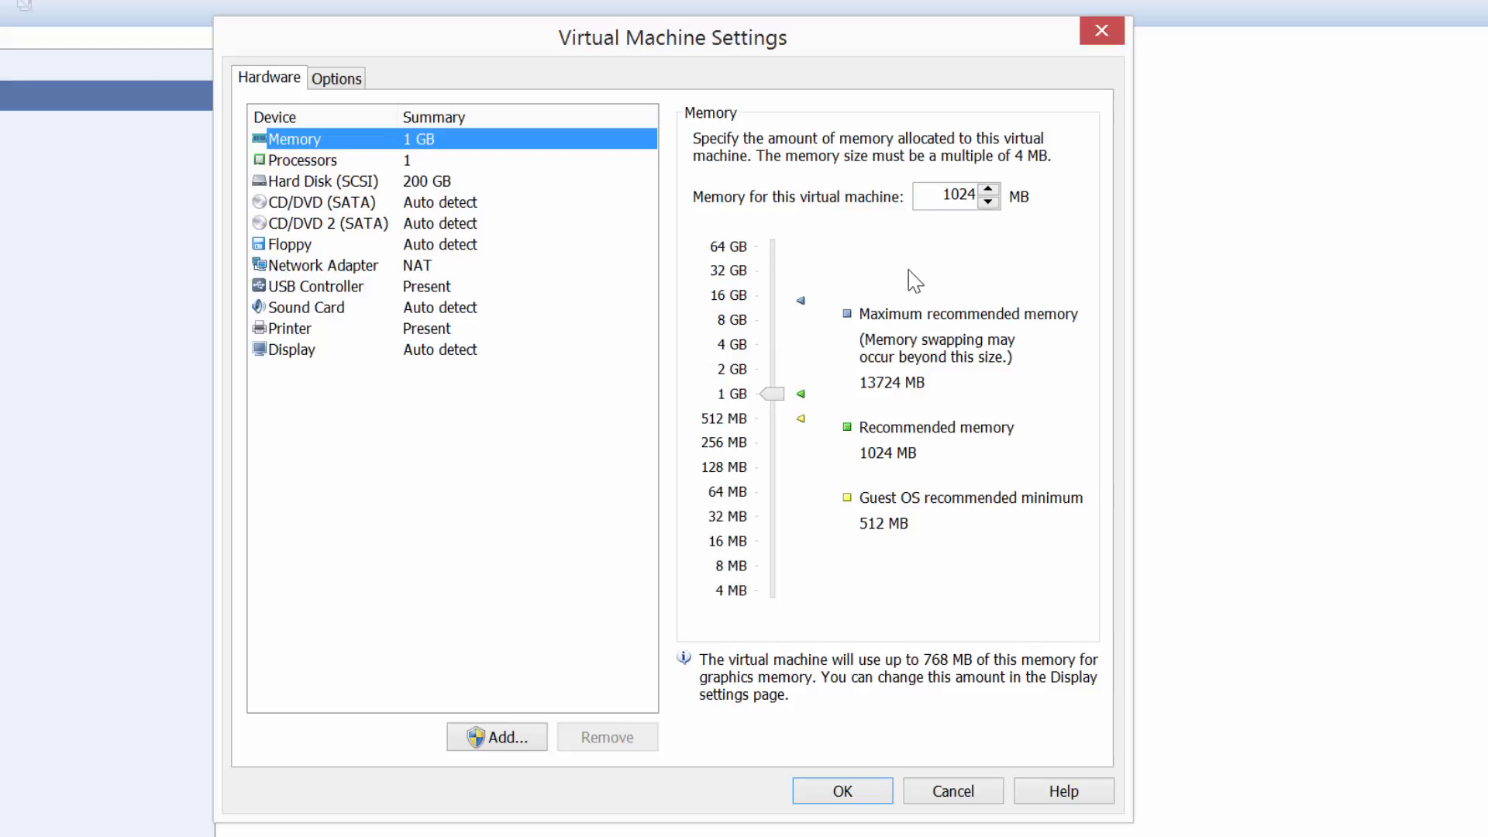
{"action": "left_click", "coordinate": [943, 197]}
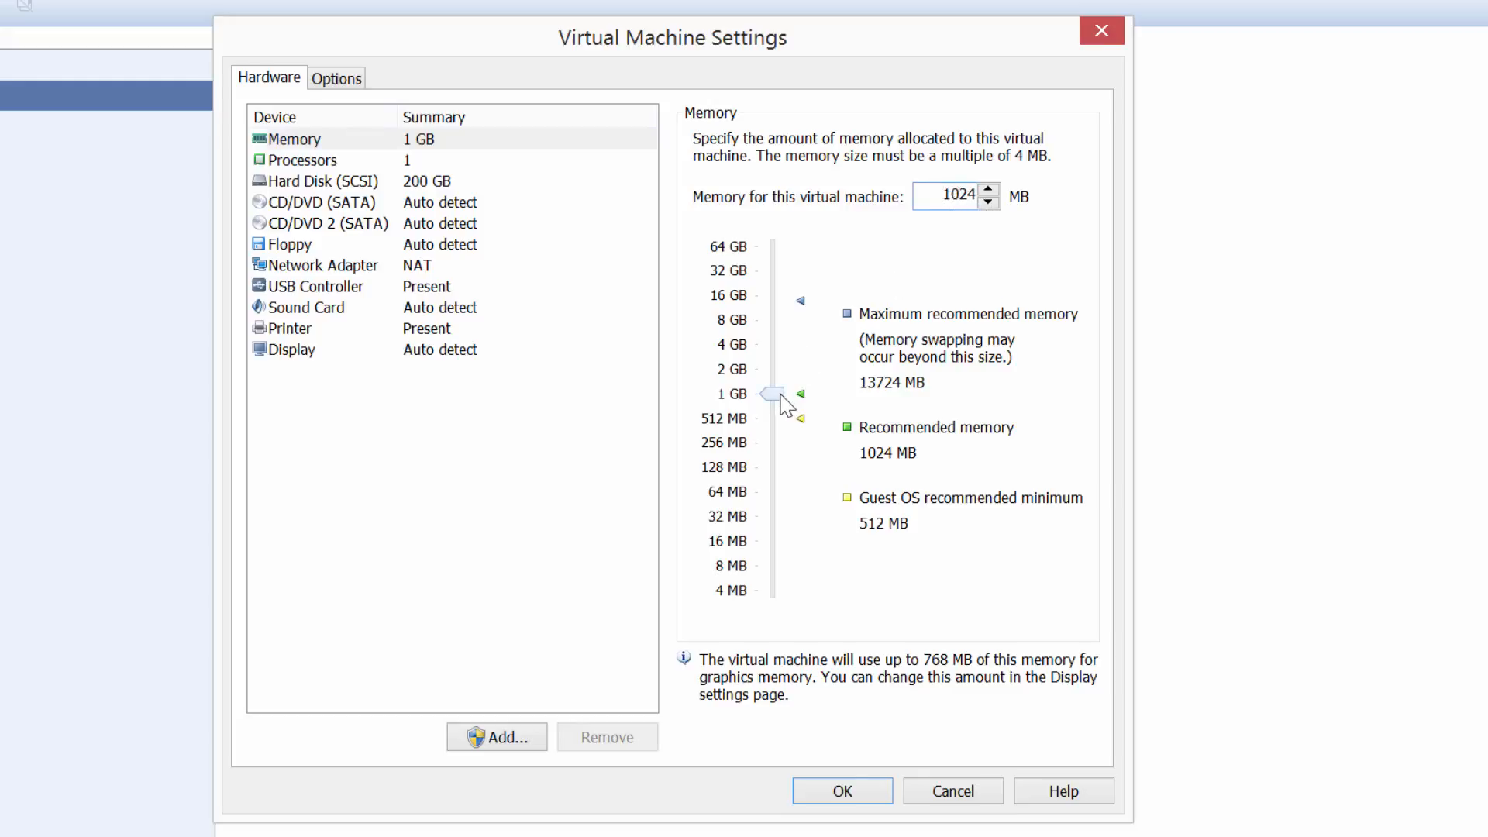
{"action": "left_click_drag", "start_coordinate": [773, 393], "coordinate": [771, 323]}
Set the Ubuntu 64-bit VM to 8 processor cores and save alongside the 8 GB memory.
{"action": "left_click", "coordinate": [302, 161]}
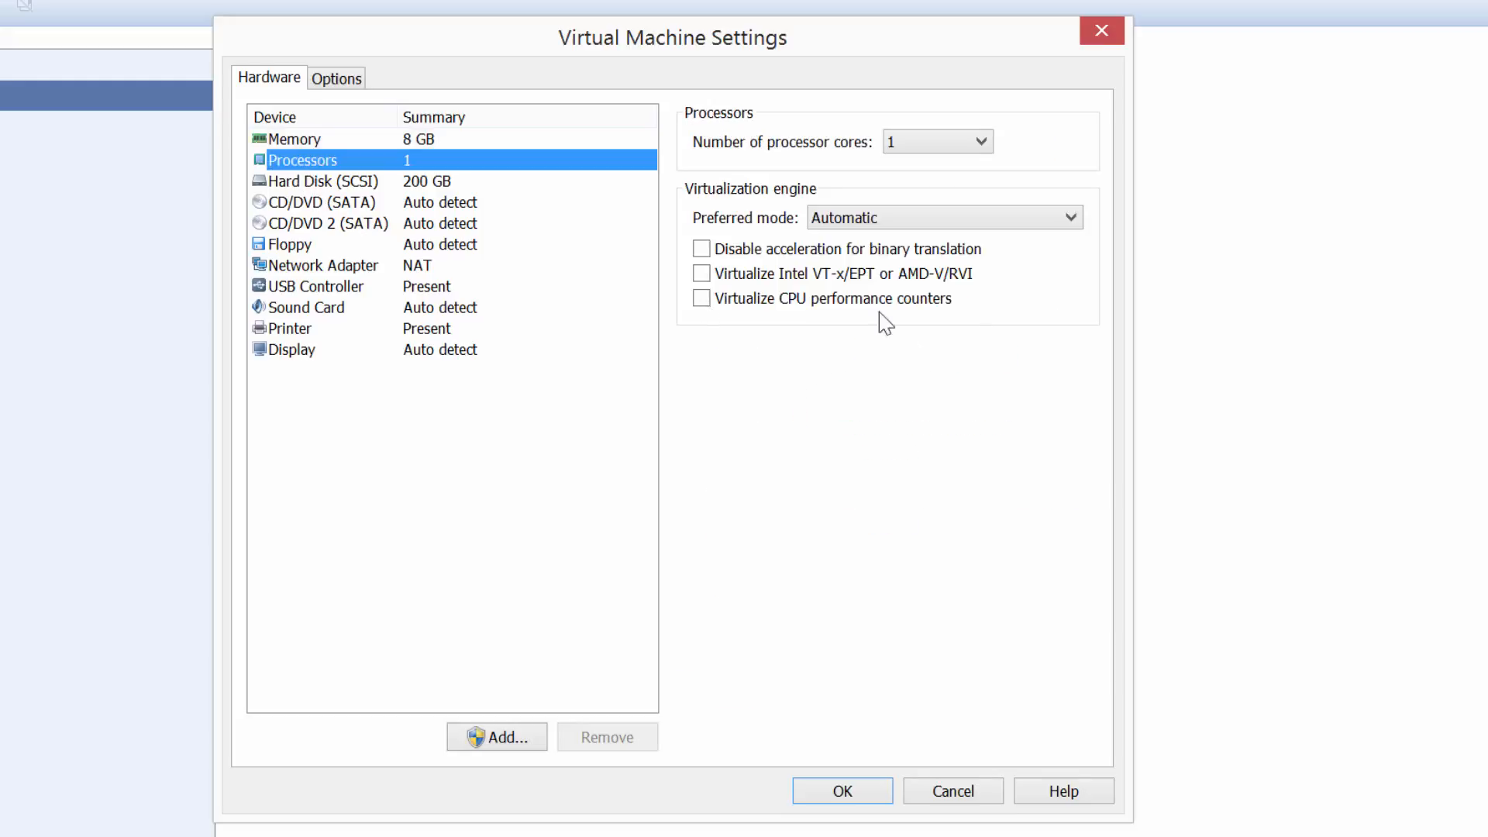
{"action": "left_click", "coordinate": [975, 141]}
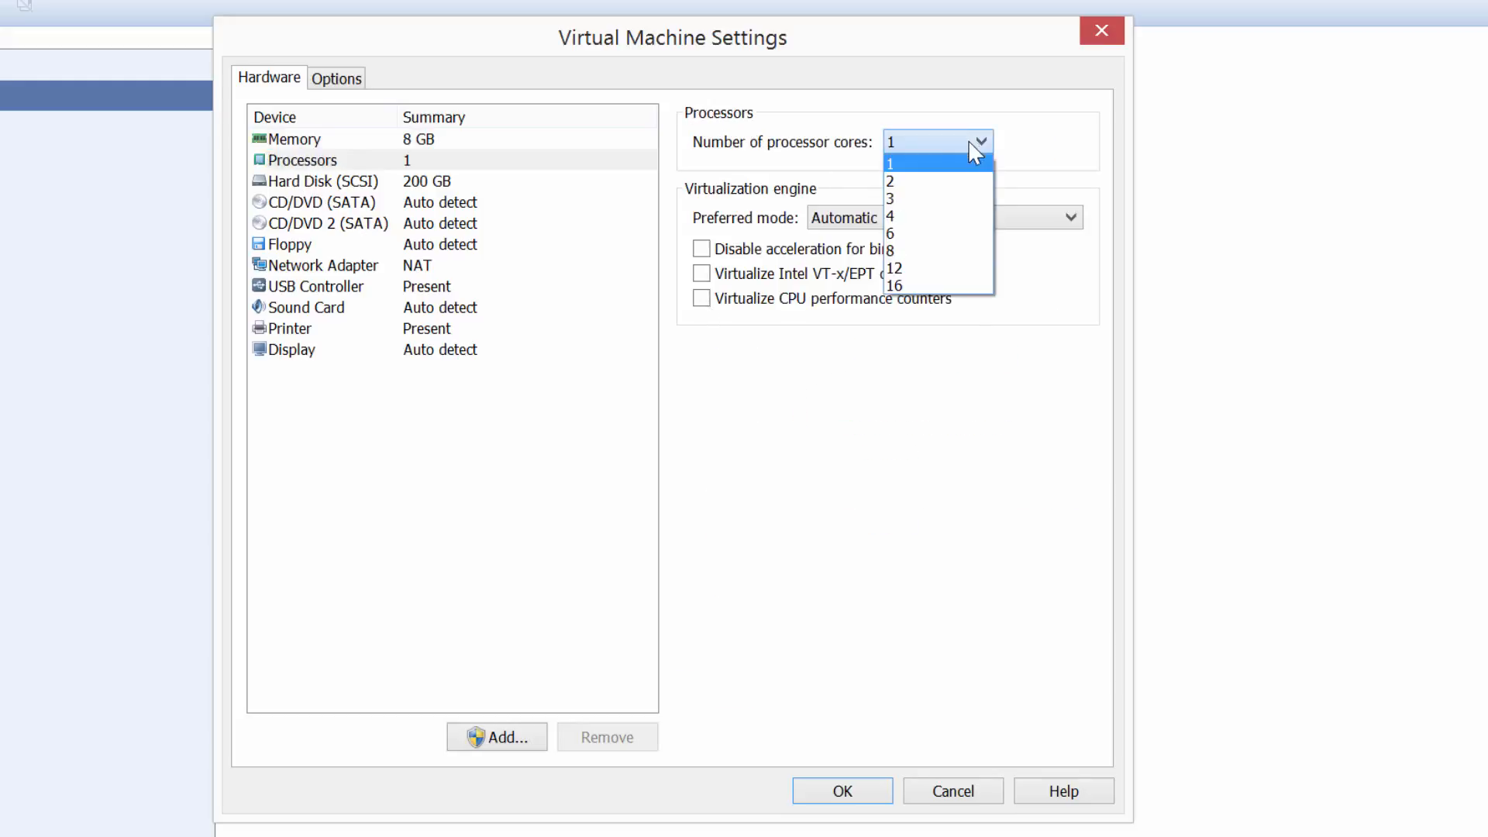
{"action": "left_click", "coordinate": [925, 259]}
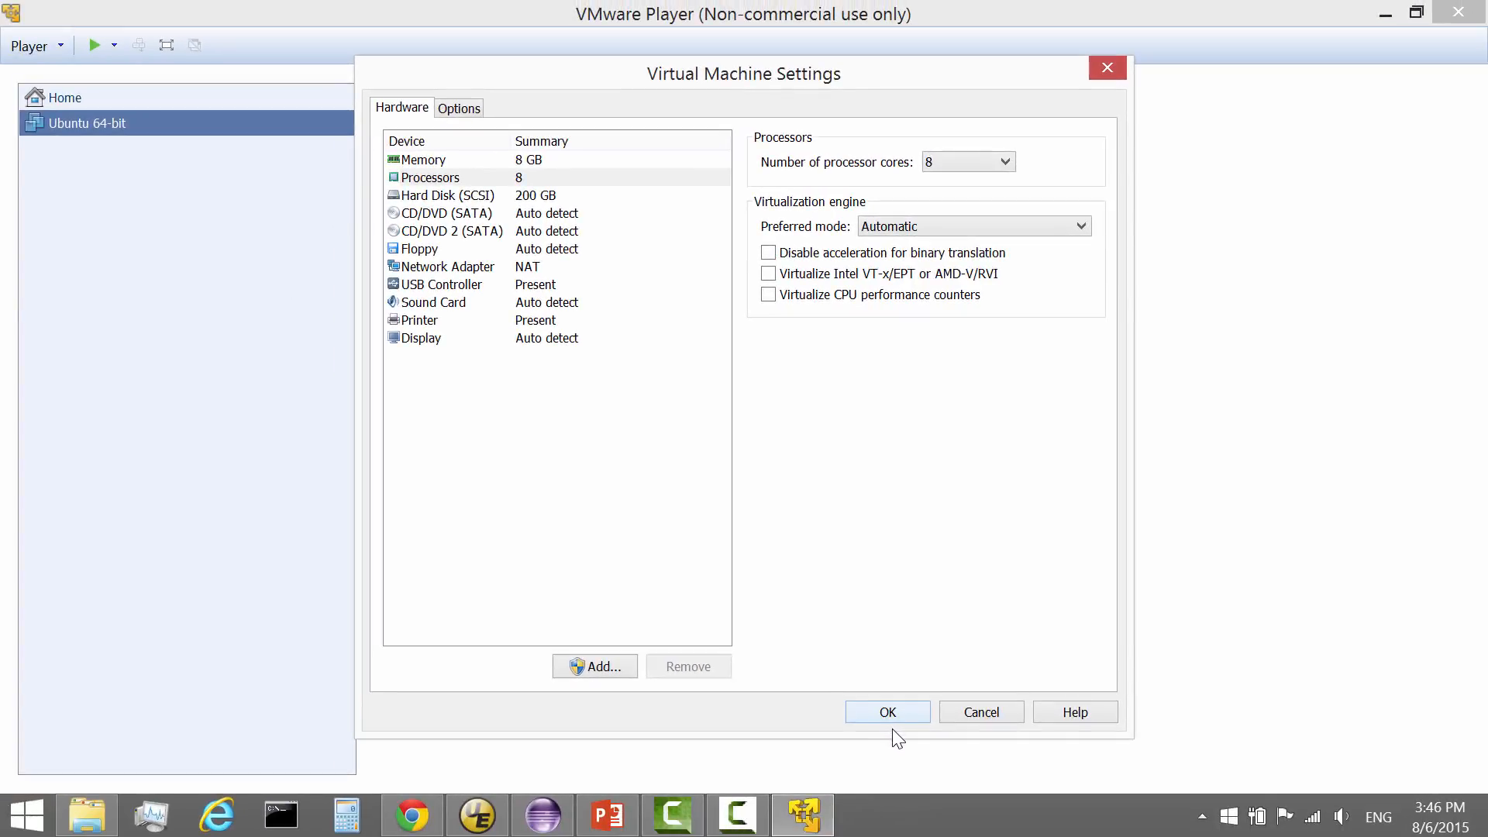
{"action": "left_click", "coordinate": [888, 712]}
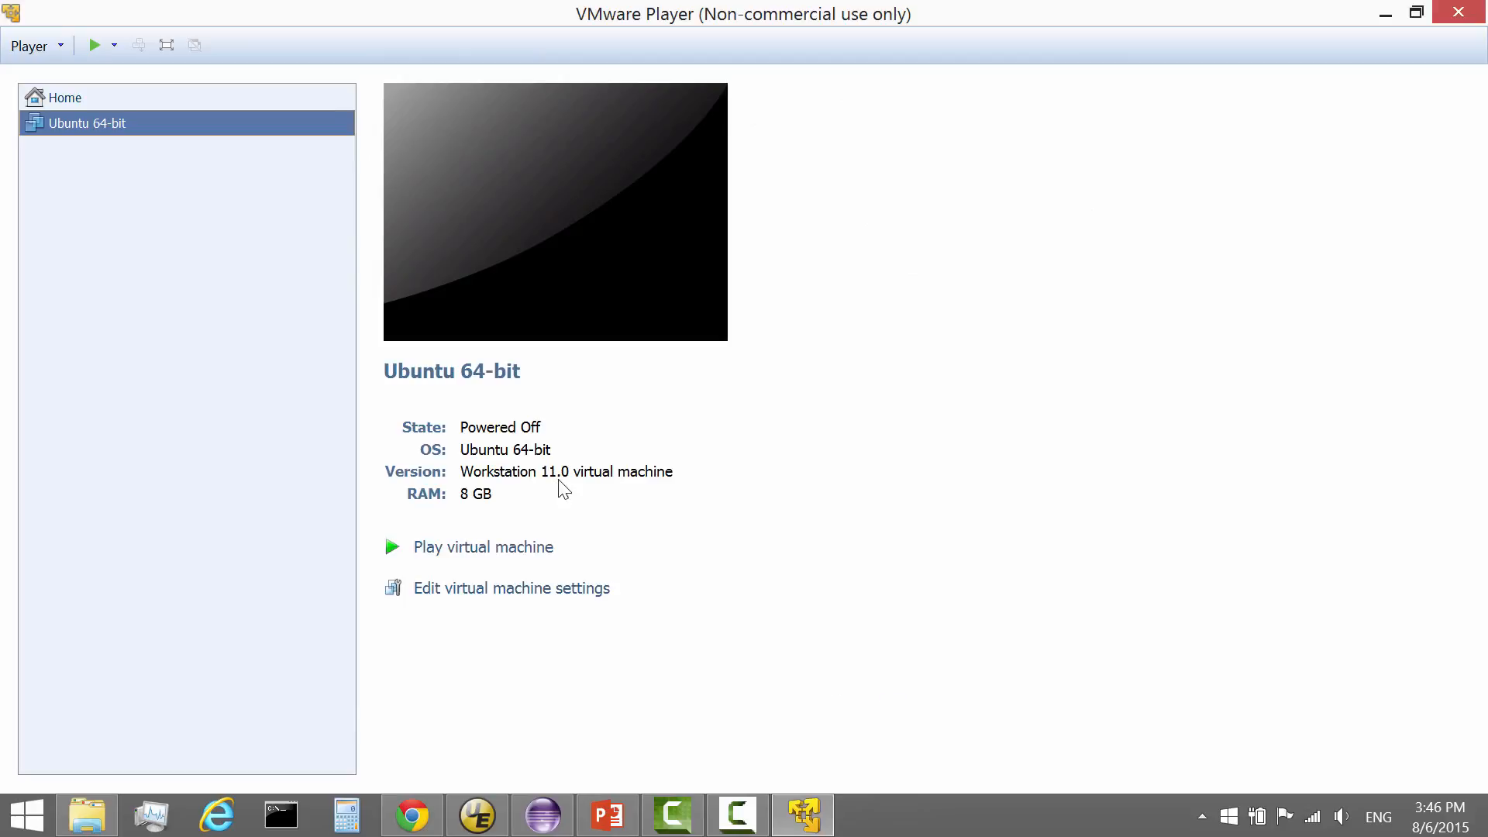